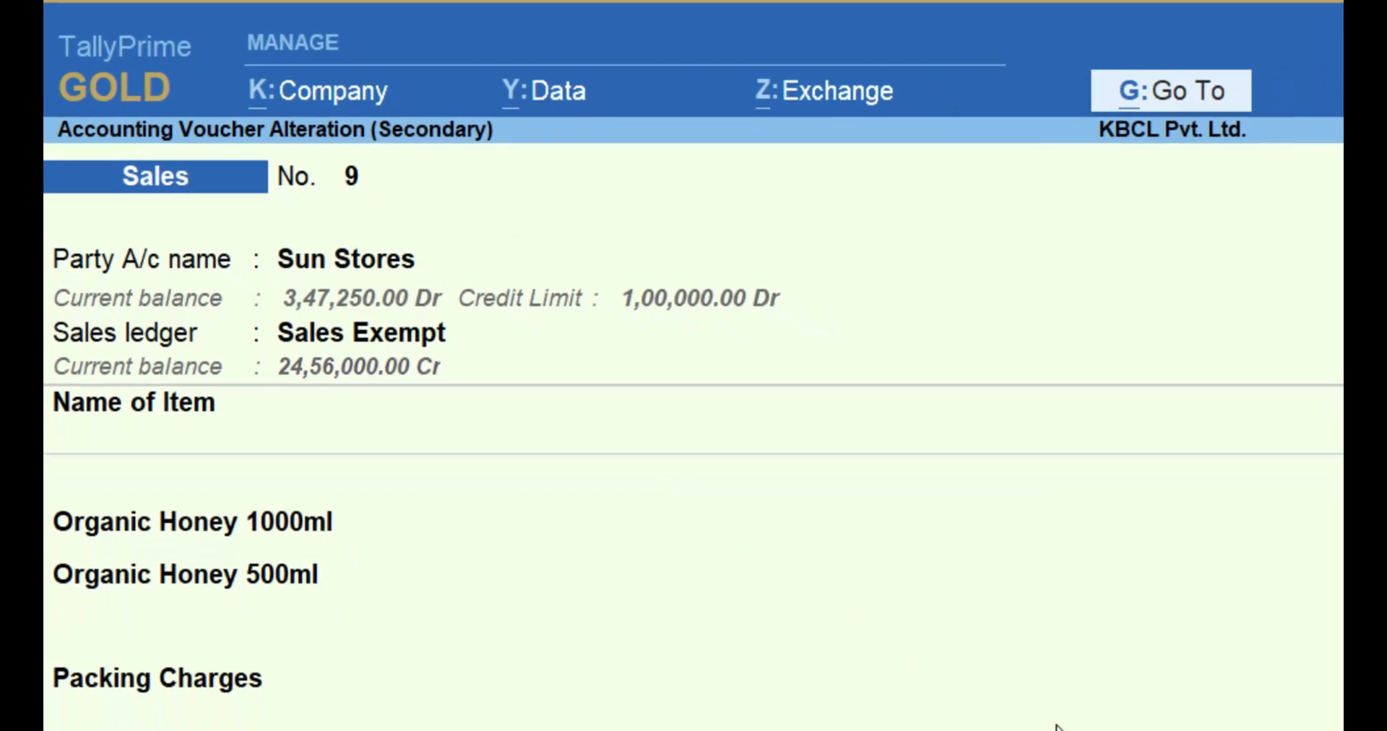
Preview the printed invoice of sales voucher no. 9 and close the preview.
{"action": "key", "text": "alt+p"}
{"action": "key", "text": "Return"}
{"action": "key", "text": "i"}
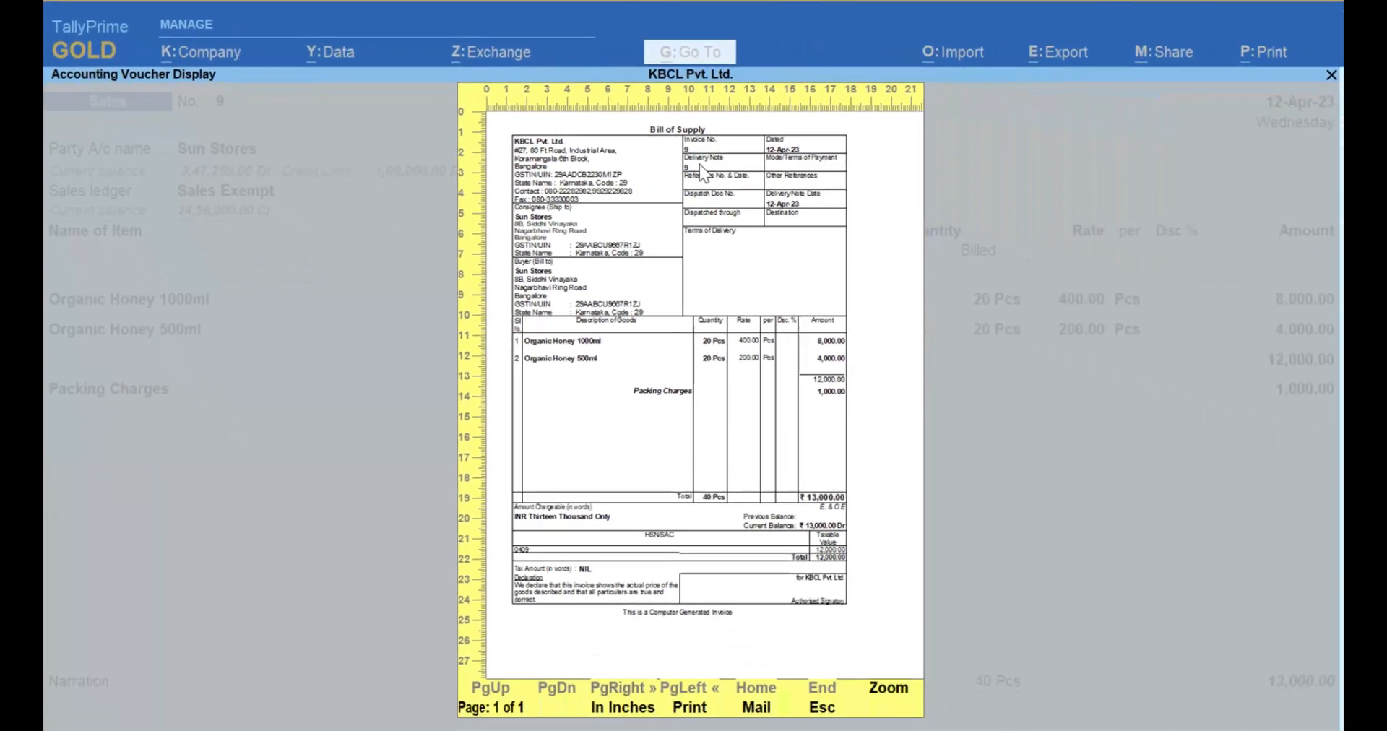
{"action": "key", "text": "Escape"}
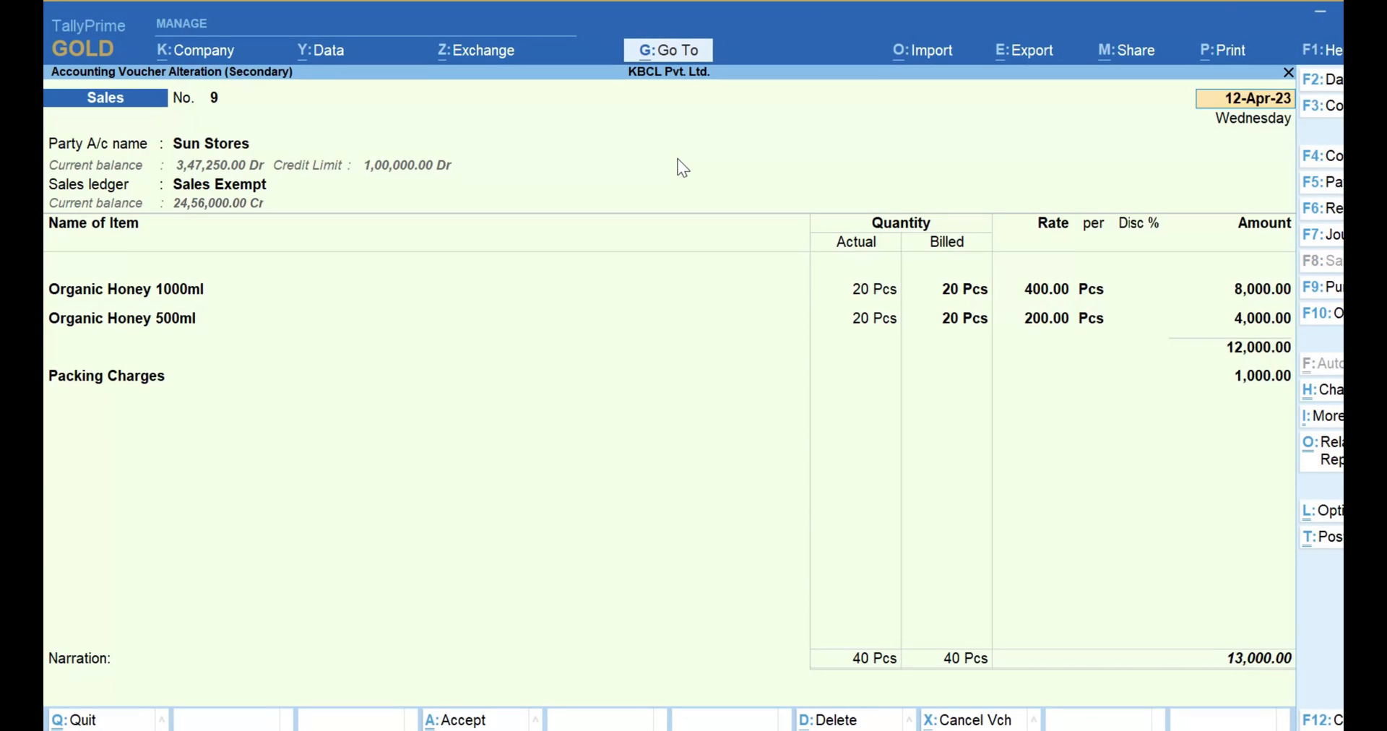
Leave the sales voucher and the open reports to return to the main Gateway of Tally.
{"action": "key", "text": "Escape"}
{"action": "key", "text": "Escape"}
{"action": "key", "text": "Escape"}
{"action": "key", "text": "Escape"}
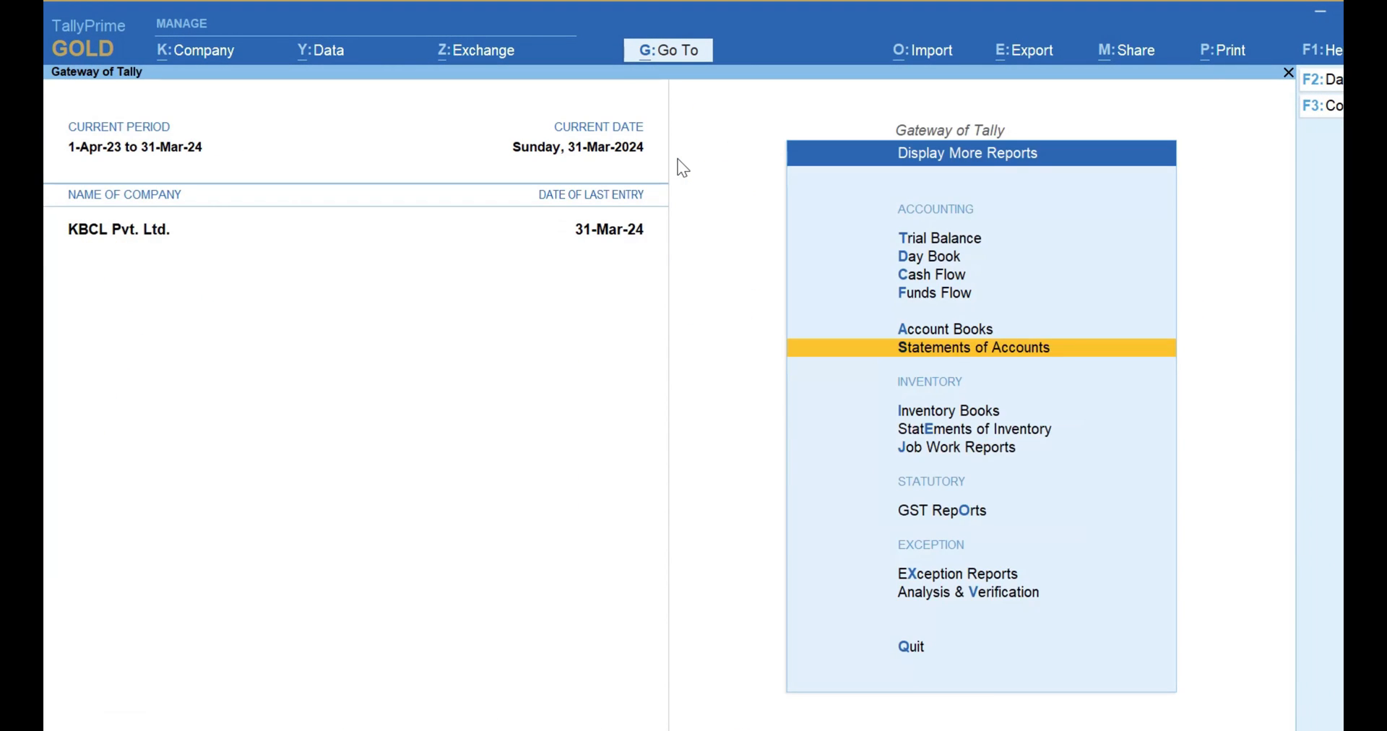
{"action": "key", "text": "Escape"}
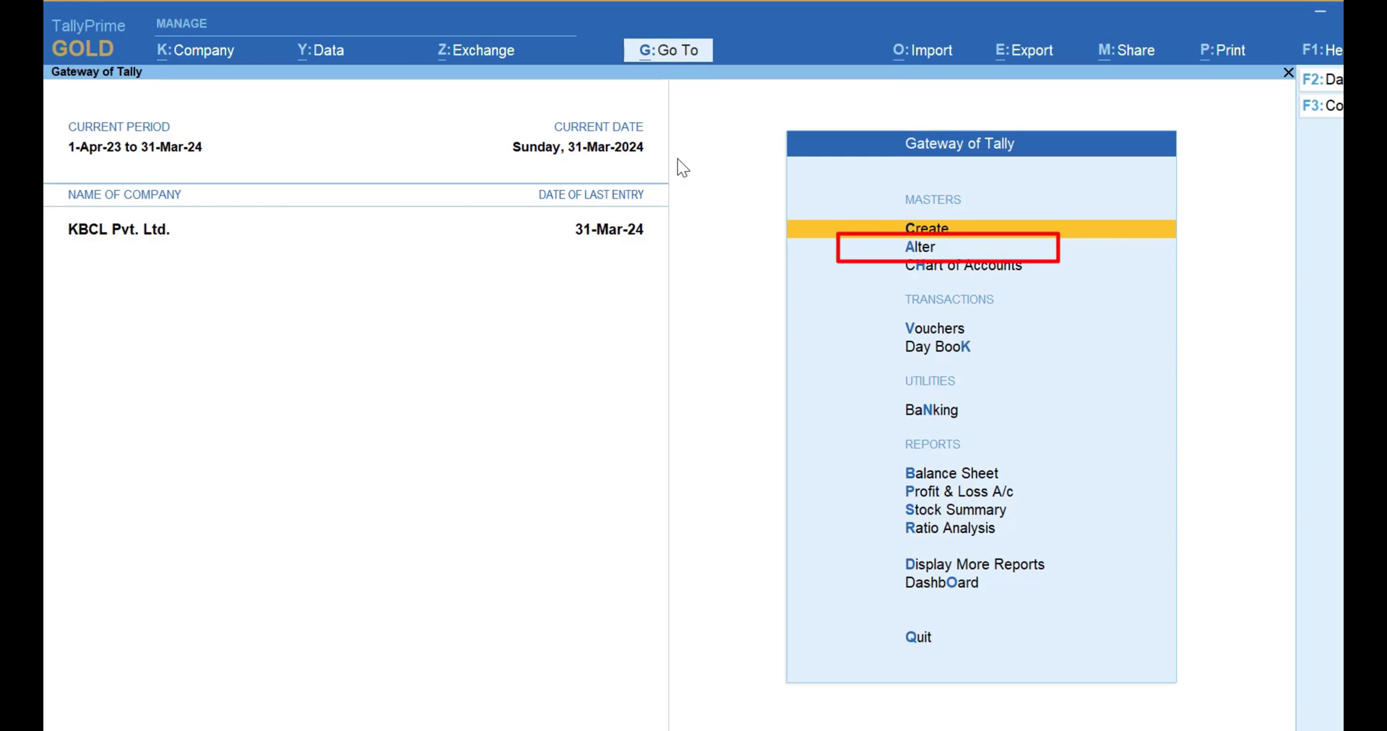
Open the Sales voucher type for alteration from the voucher type masters.
{"action": "key", "text": "Down"}
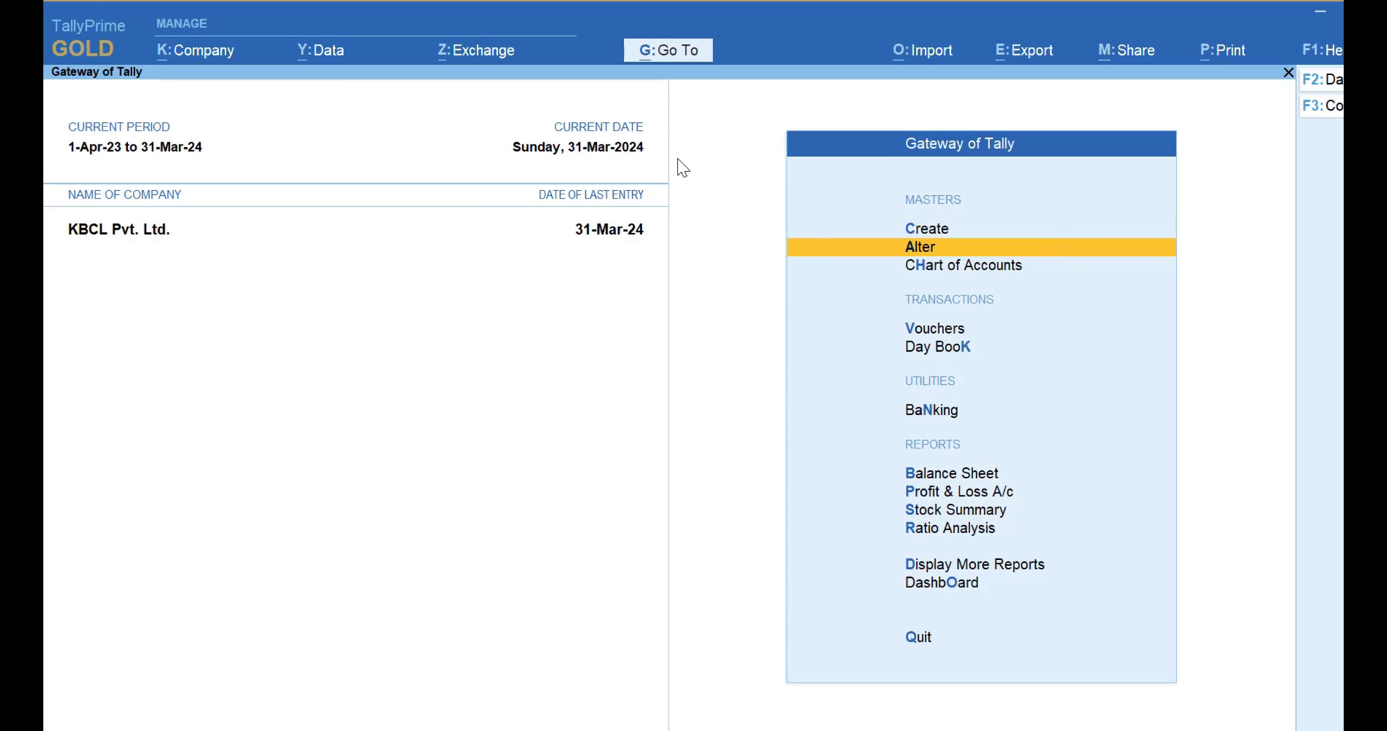
{"action": "key", "text": "Return"}
{"action": "key", "text": "Down"}
{"action": "key", "text": "Down"}
{"action": "key", "text": "Down"}
{"action": "key", "text": "Down"}
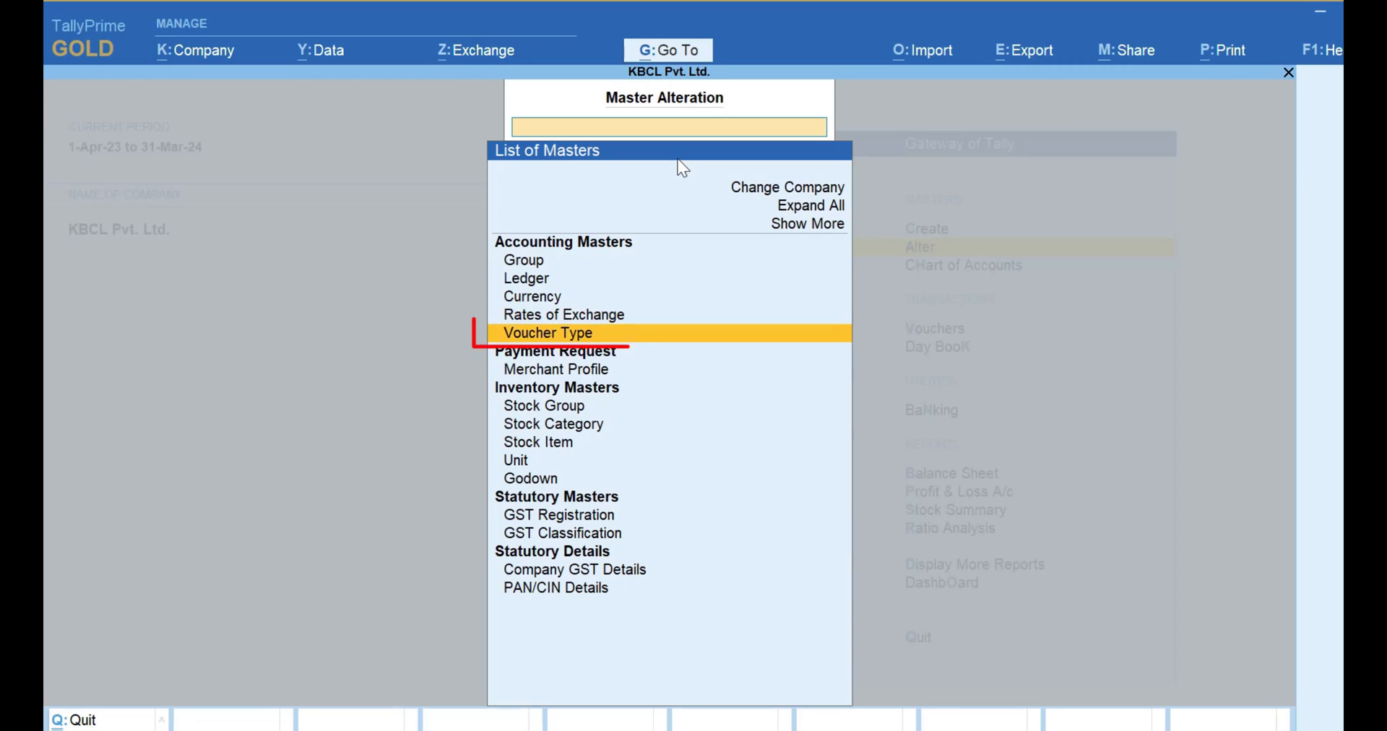
{"action": "key", "text": "Return"}
{"action": "key", "text": "Down"}
{"action": "key", "text": "Down"}
{"action": "key", "text": "Down"}
{"action": "key", "text": "Down"}
{"action": "key", "text": "Down"}
{"action": "key", "text": "Down"}
{"action": "key", "text": "Down"}
{"action": "key", "text": "Down"}
{"action": "key", "text": "Down"}
{"action": "key", "text": "Down"}
{"action": "key", "text": "Down"}
{"action": "key", "text": "Down"}
{"action": "key", "text": "Down"}
{"action": "key", "text": "Down"}
{"action": "key", "text": "Down"}
{"action": "key", "text": "Down"}
{"action": "key", "text": "Down"}
{"action": "key", "text": "Down"}
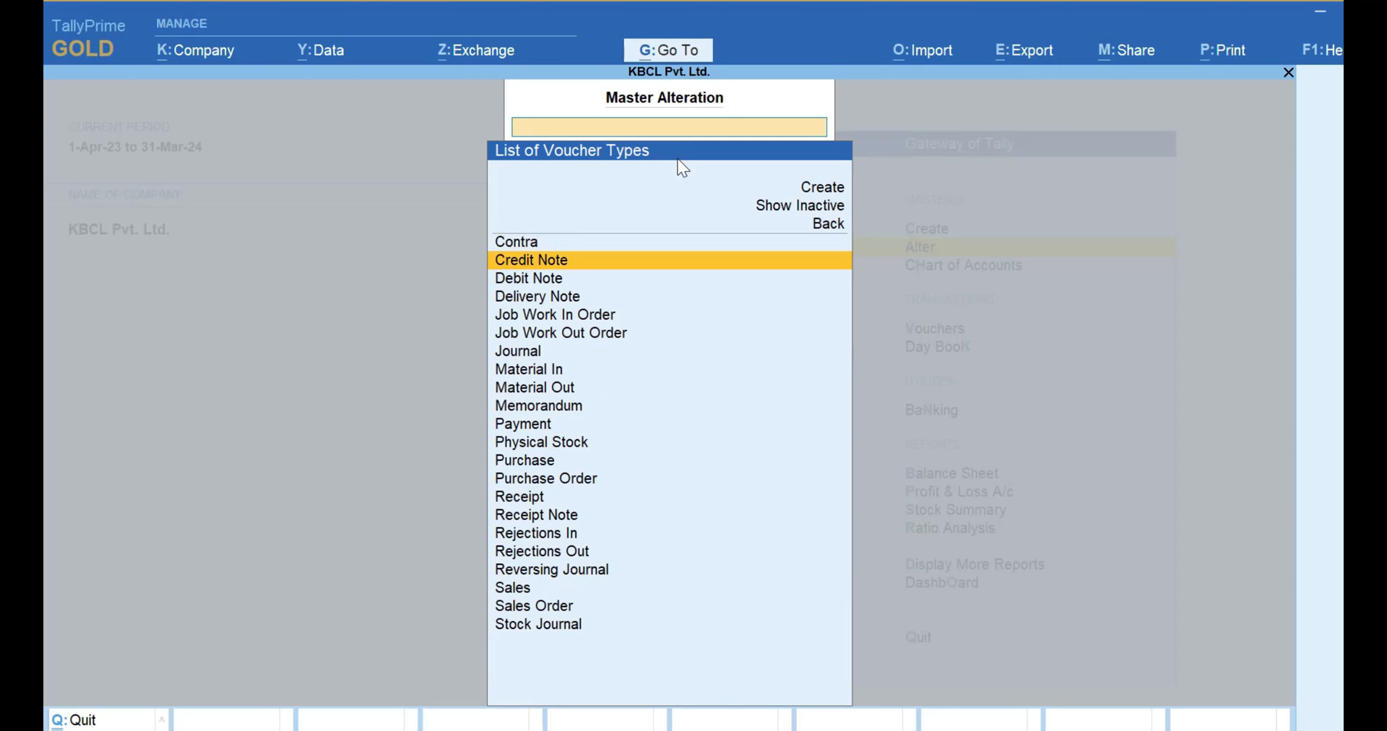
{"action": "key", "text": "Down"}
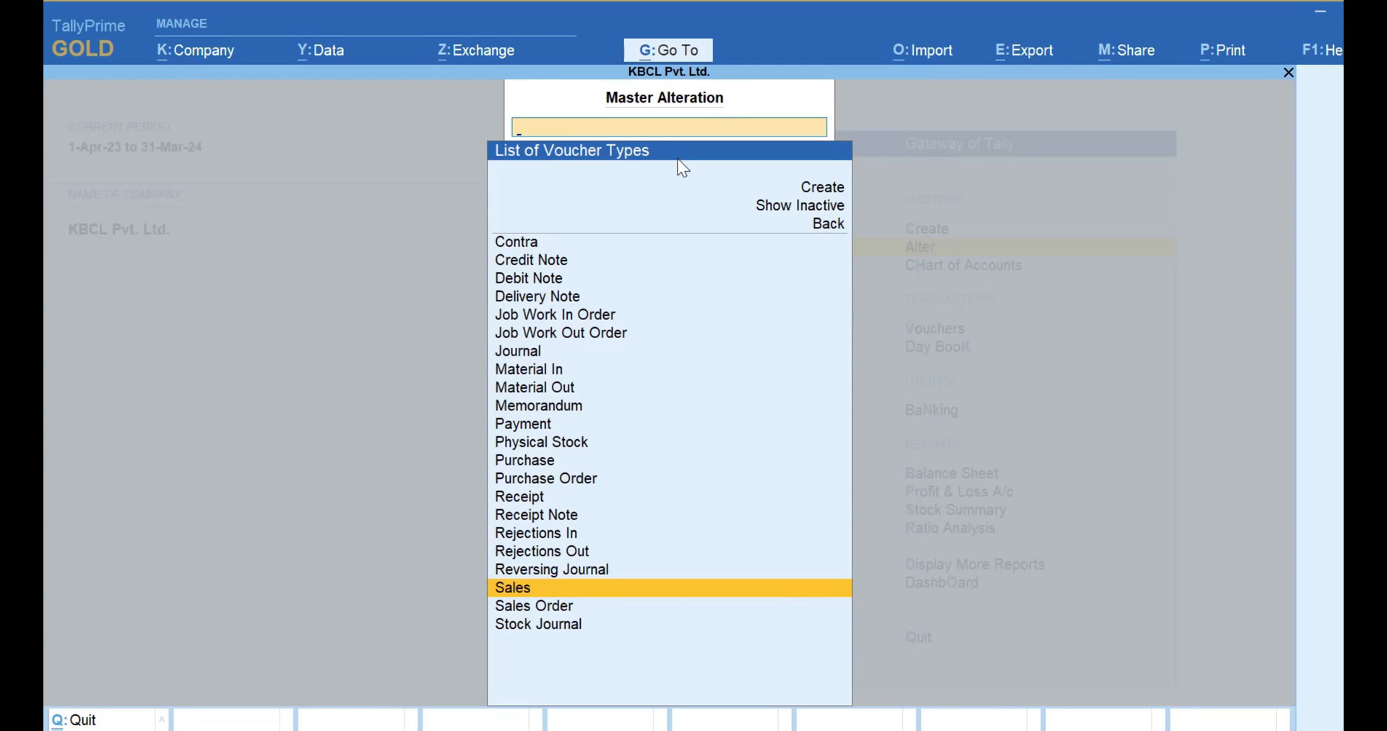
{"action": "key", "text": "Return"}
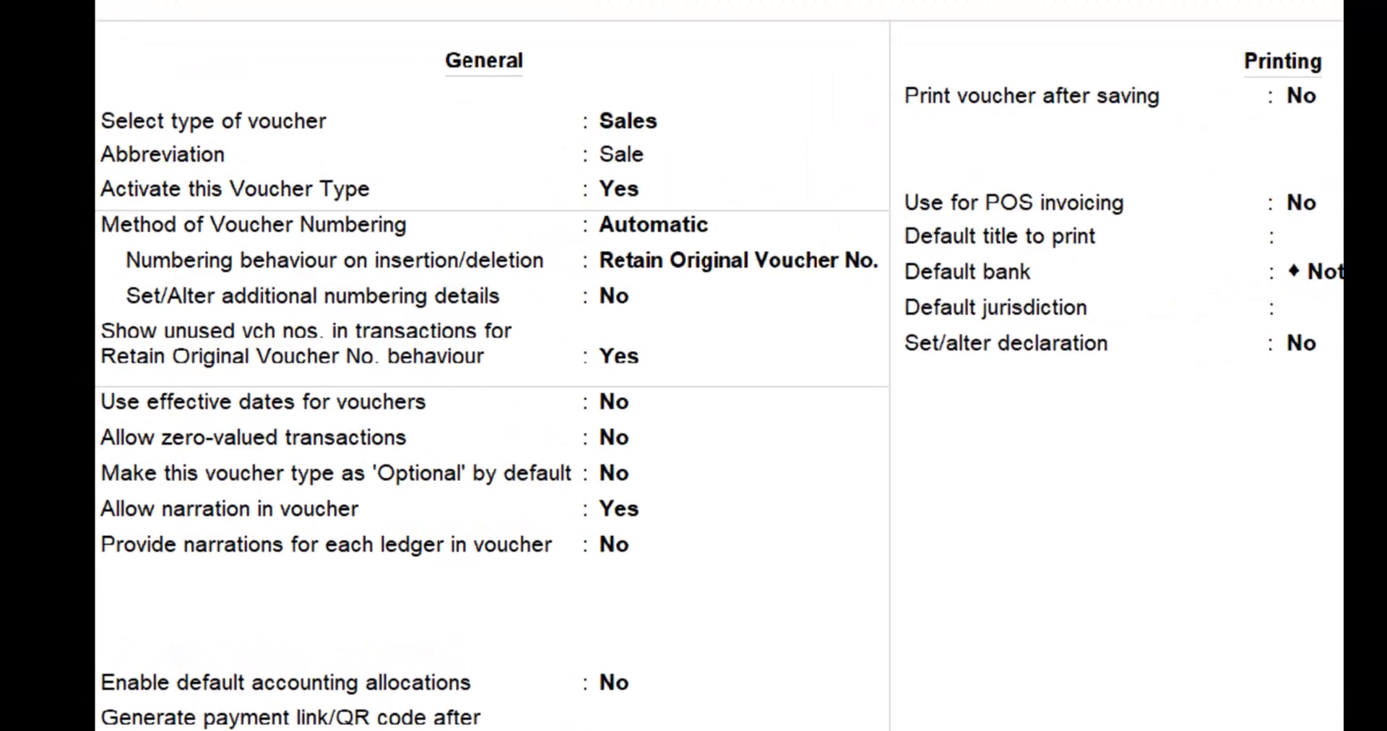
Choose Automatic as the Sales voucher type's method of voucher numbering.
{"action": "key", "text": "Return"}
{"action": "key", "text": "Return"}
{"action": "key", "text": "Return"}
{"action": "key", "text": "Return"}
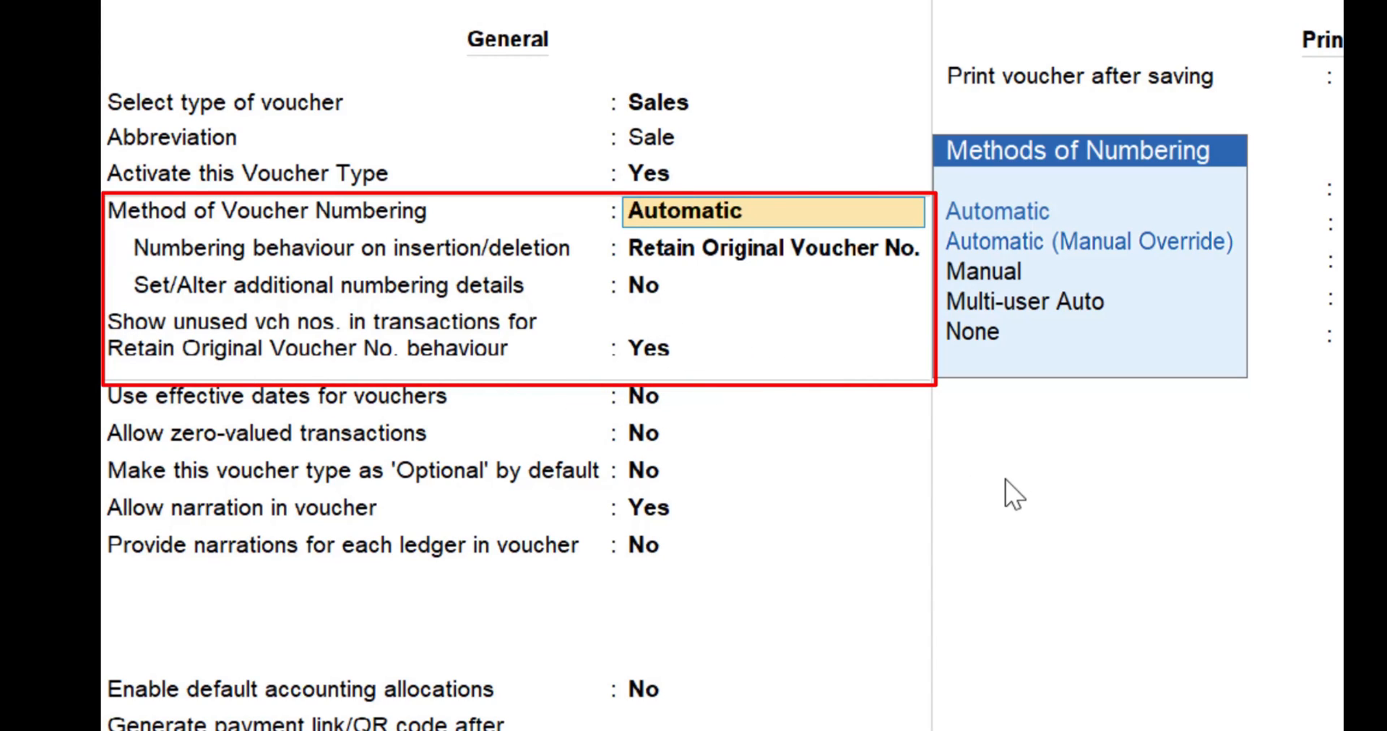
{"action": "key", "text": "Down"}
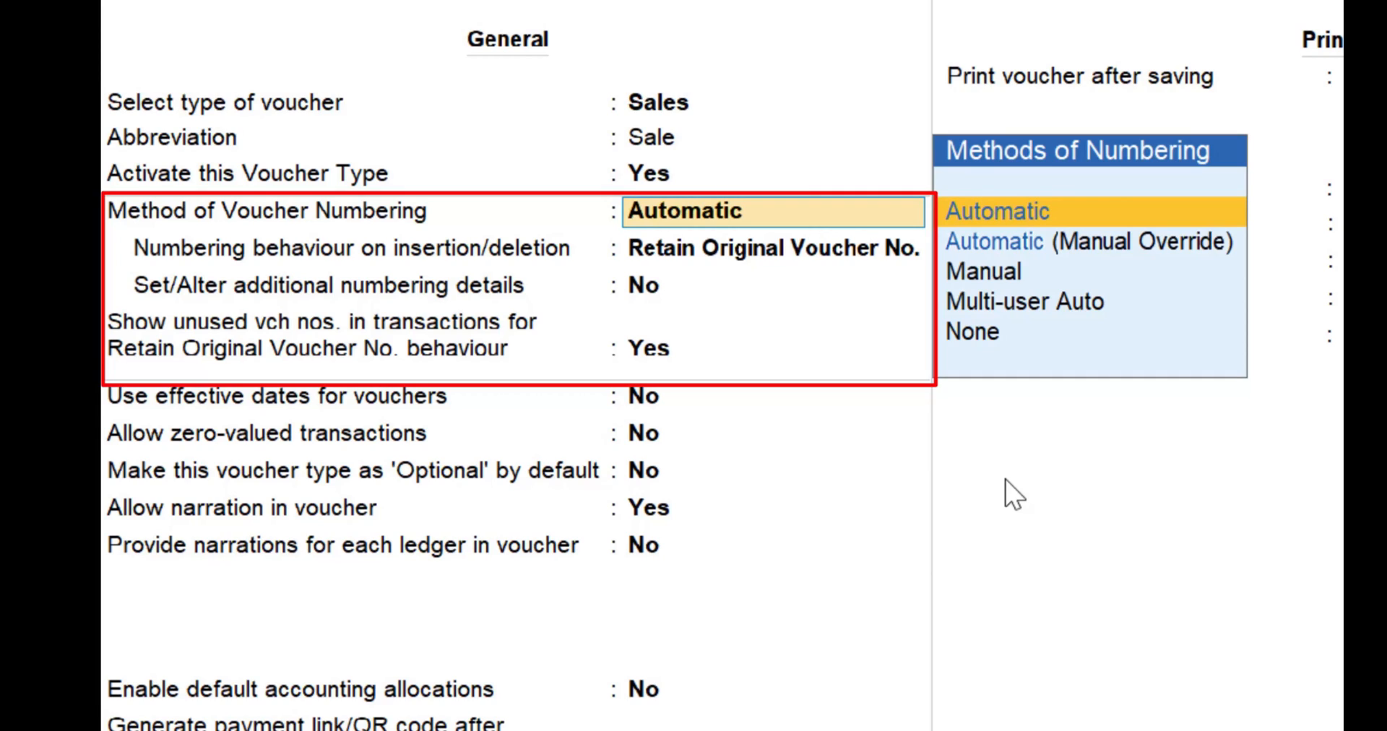
{"action": "key", "text": "Down"}
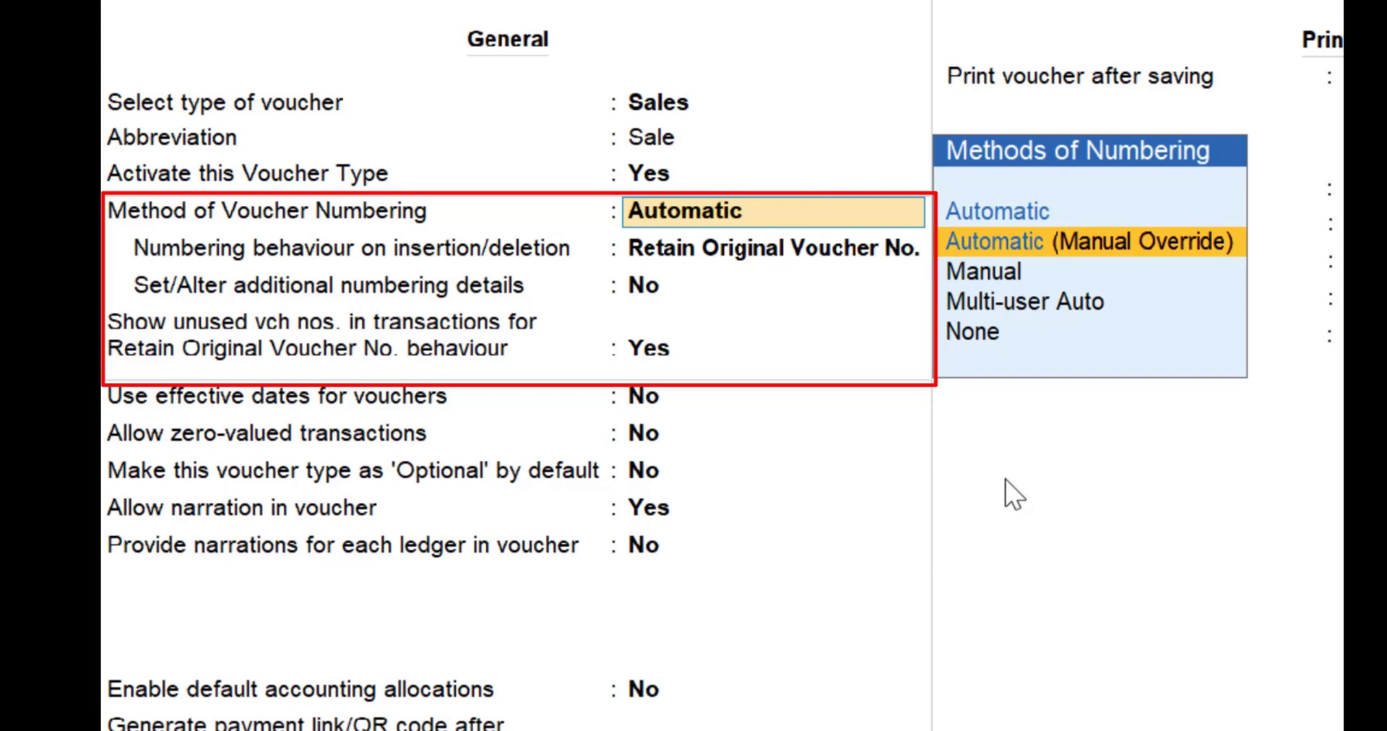
{"action": "key", "text": "Up"}
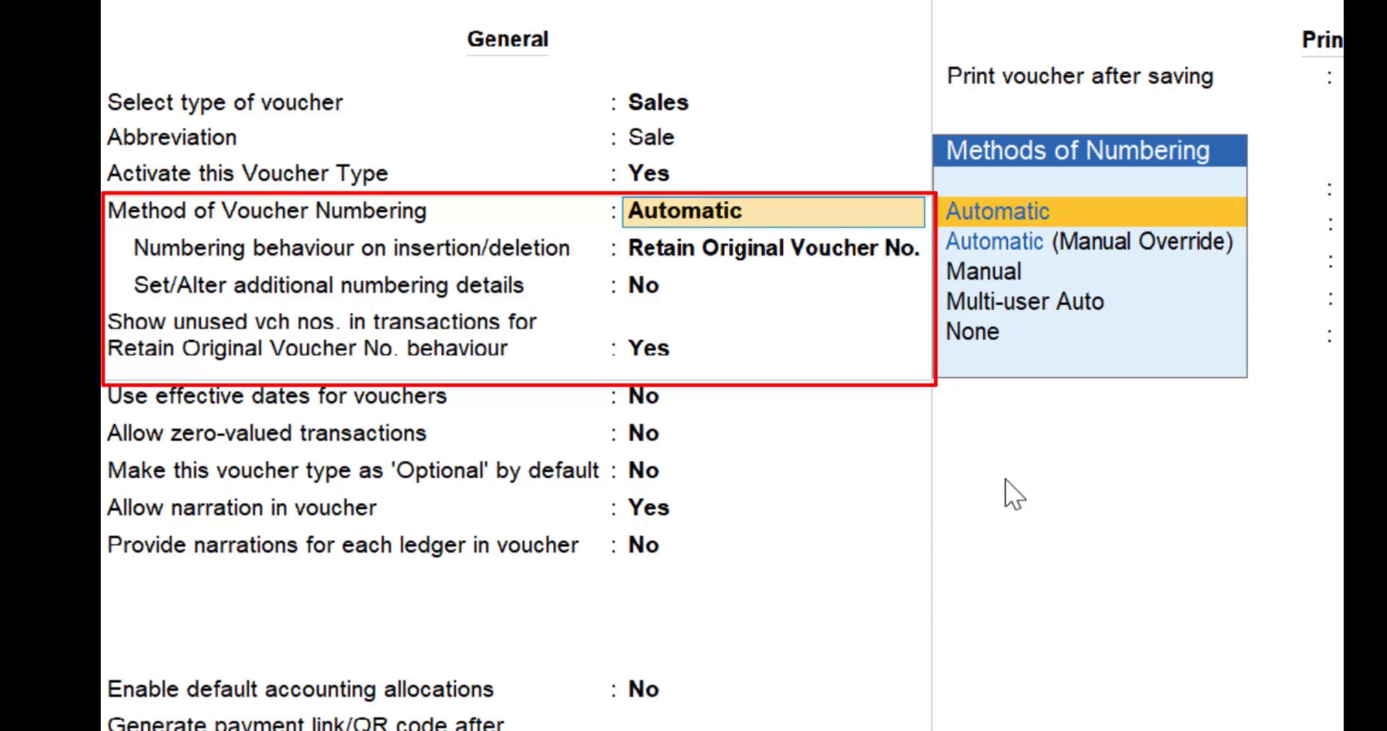
{"action": "key", "text": "Down"}
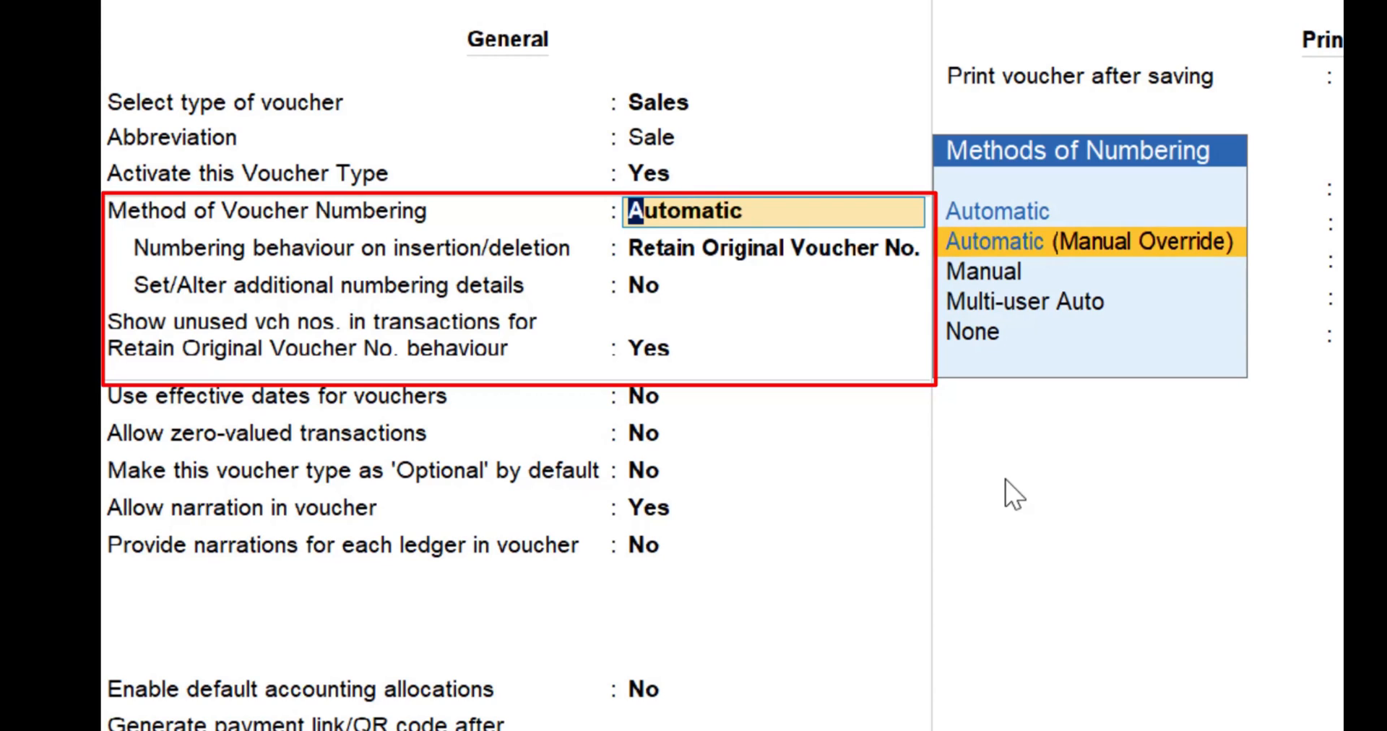
{"action": "key", "text": "Up"}
{"action": "key", "text": "Return"}
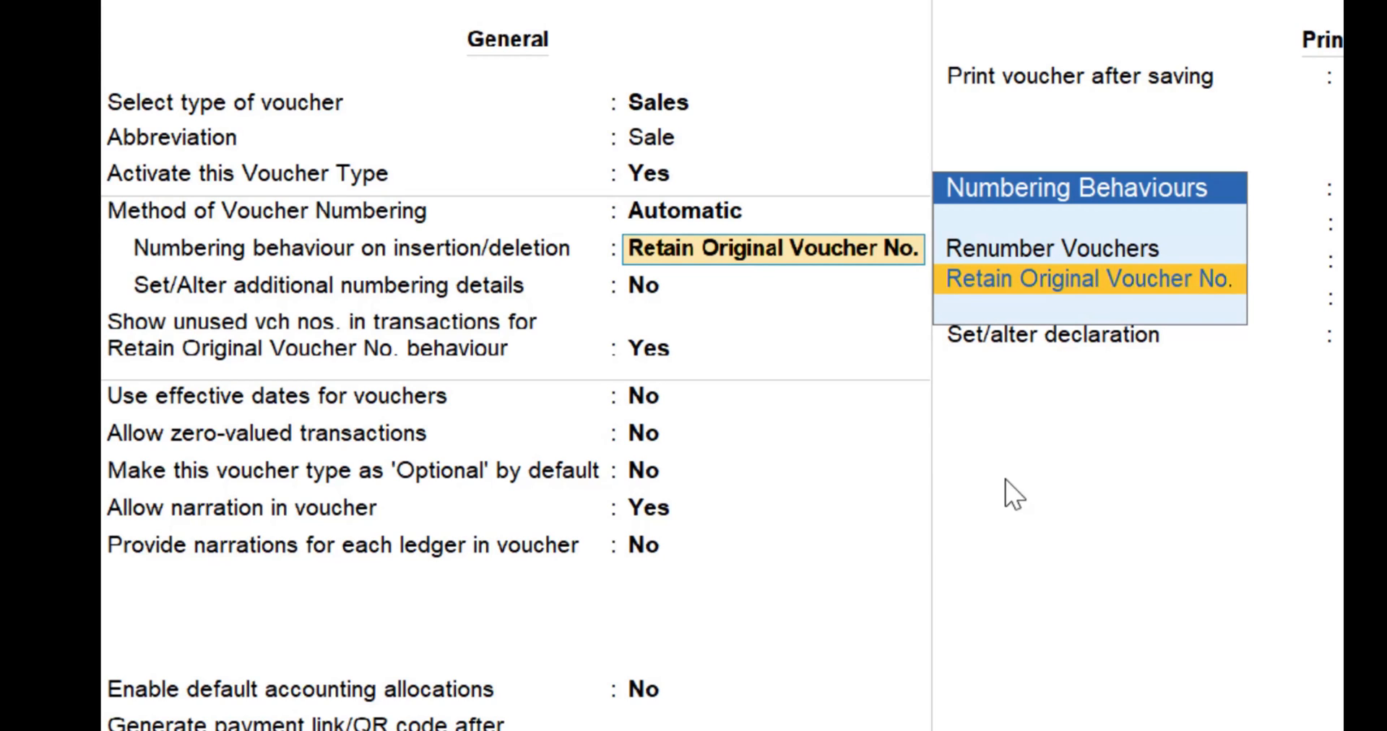
Choose Retain Original Voucher No. as the numbering behaviour on insertion/deletion.
{"action": "key", "text": "Up"}
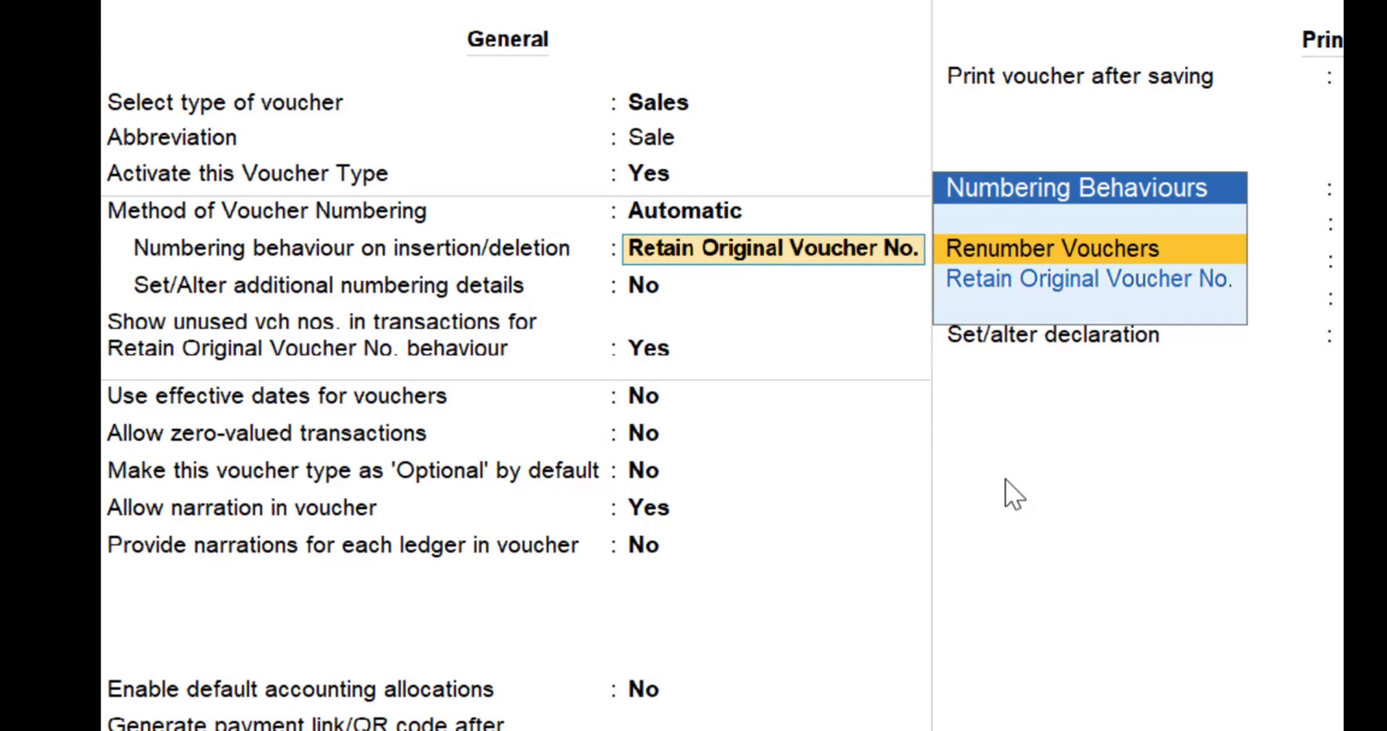
{"action": "key", "text": "Down"}
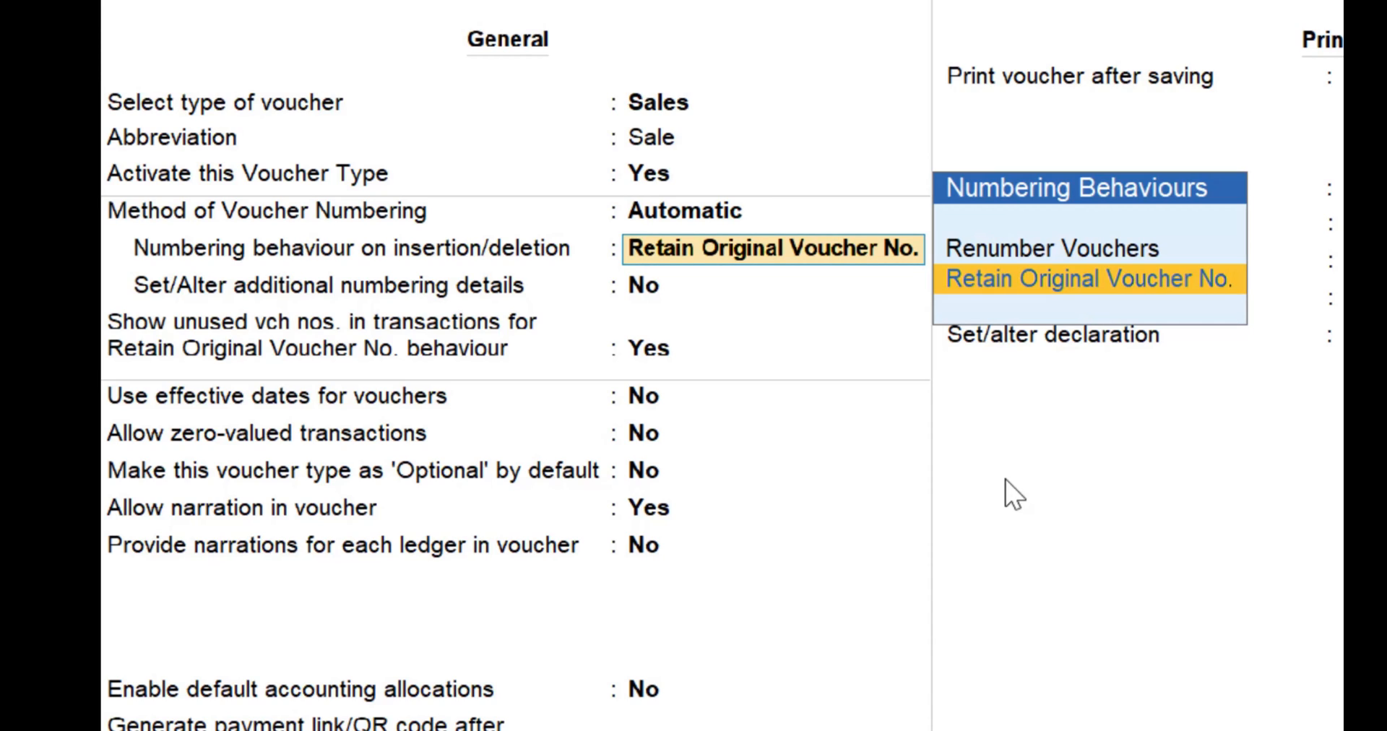
{"action": "key", "text": "Return"}
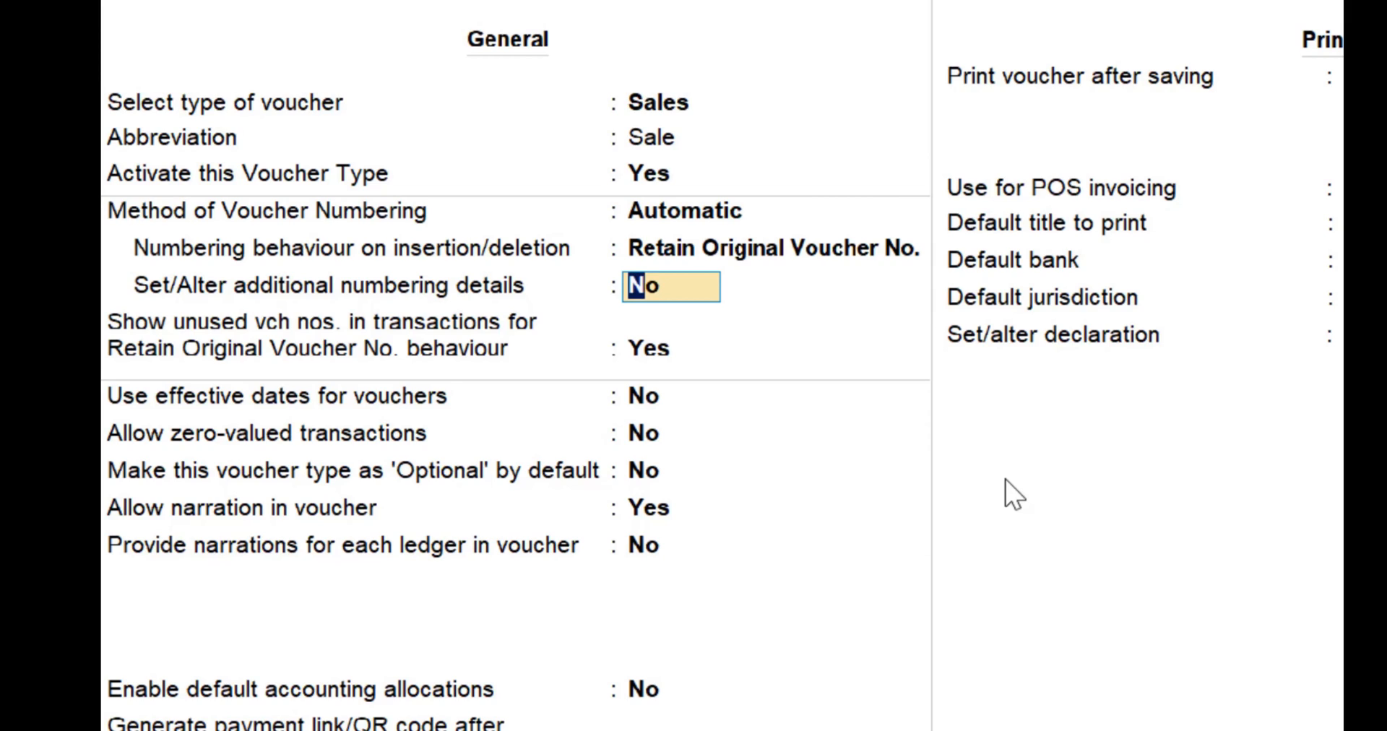
Enable additional numbering details with starting number 1, a numerical part width of 4 and prefilling with zero.
{"action": "type", "text": "y"}
{"action": "key", "text": "Return"}
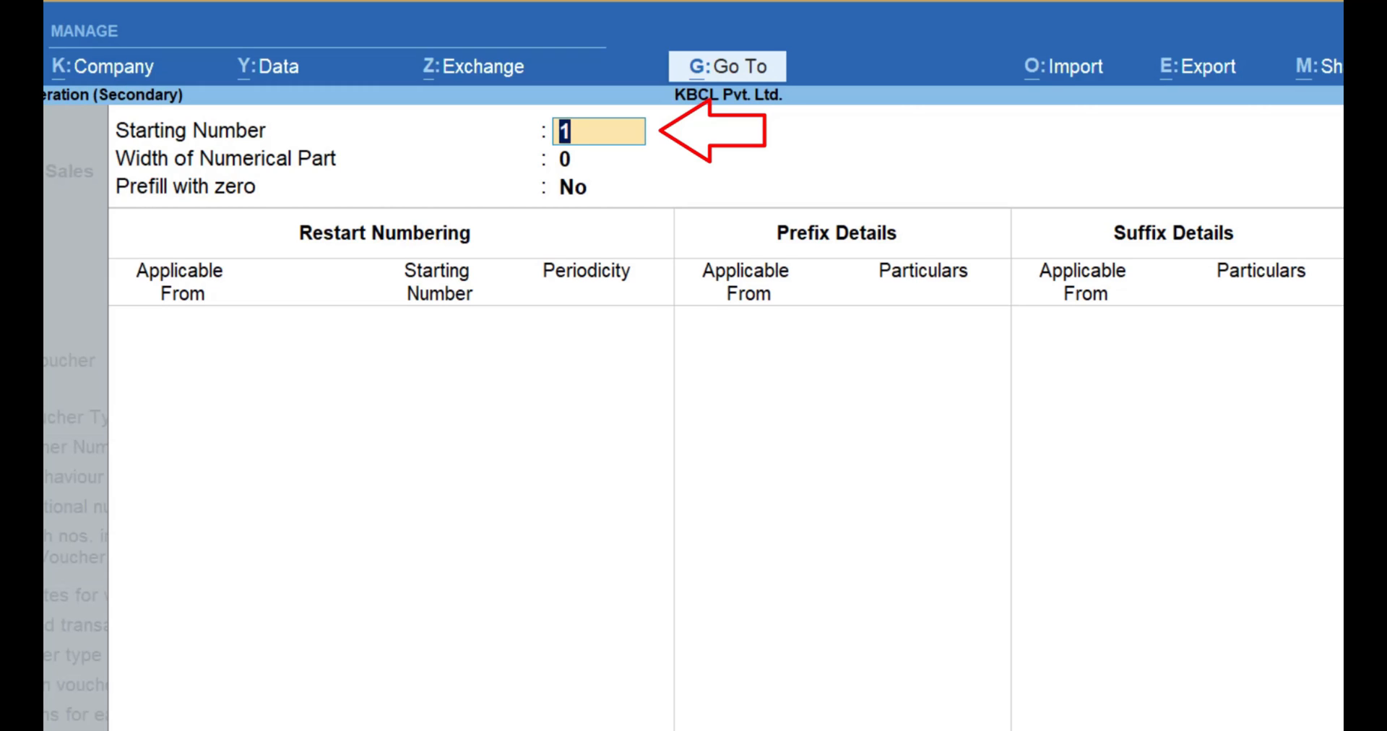
{"action": "key", "text": "Return"}
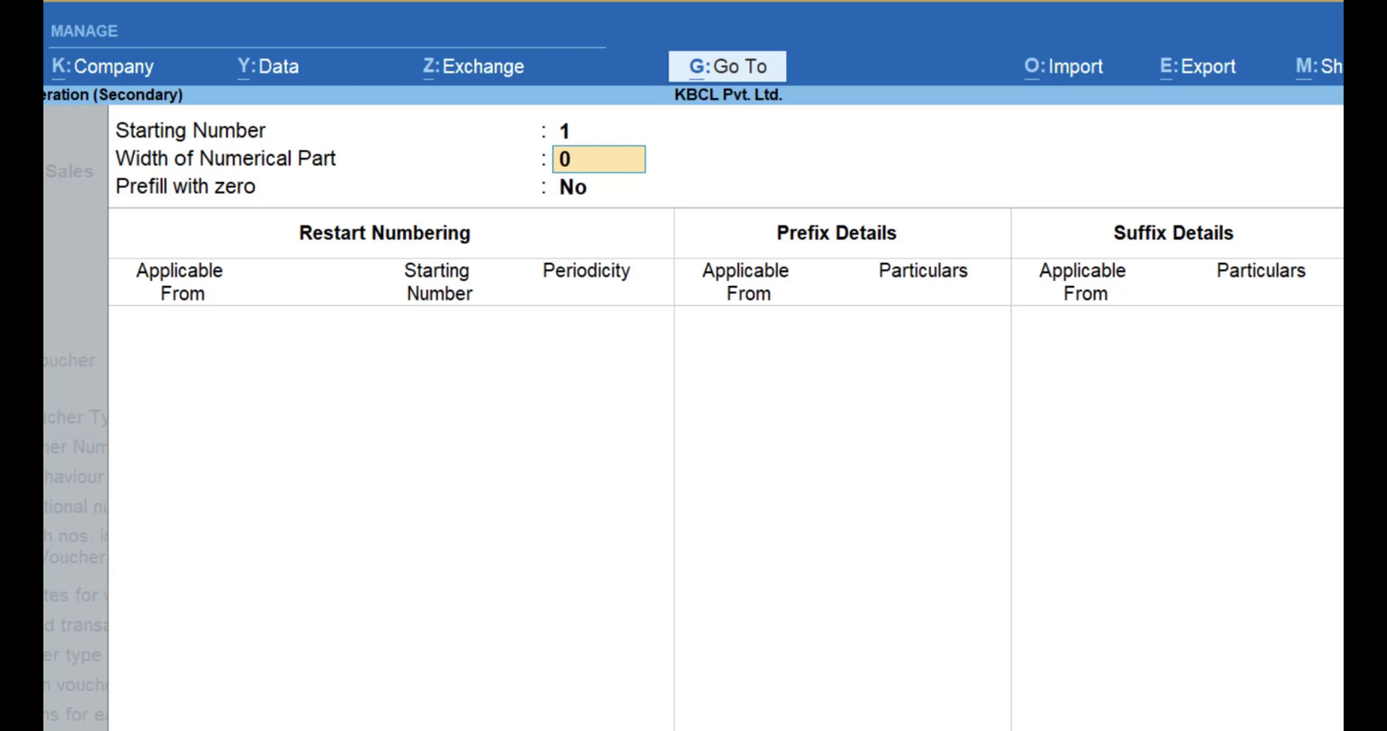
{"action": "type", "text": "4"}
{"action": "key", "text": "Return"}
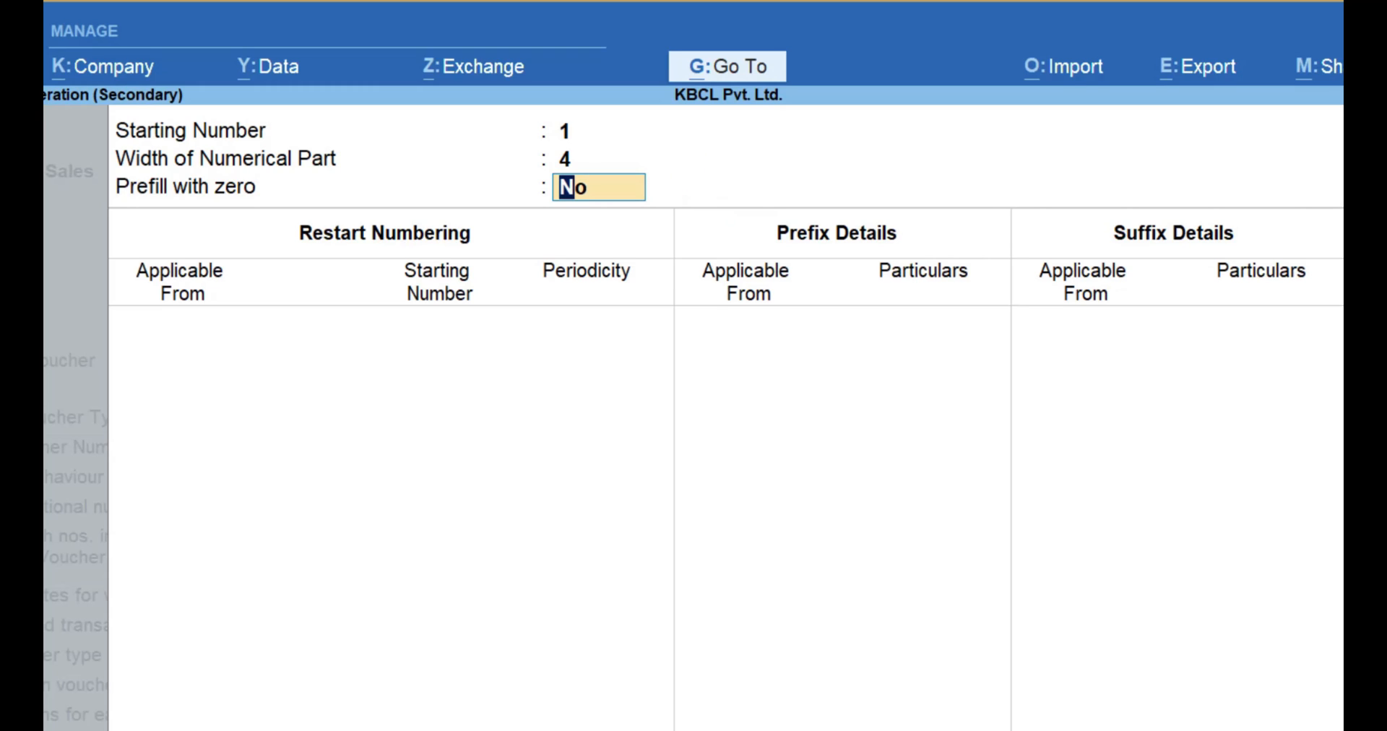
{"action": "type", "text": "y"}
{"action": "key", "text": "Return"}
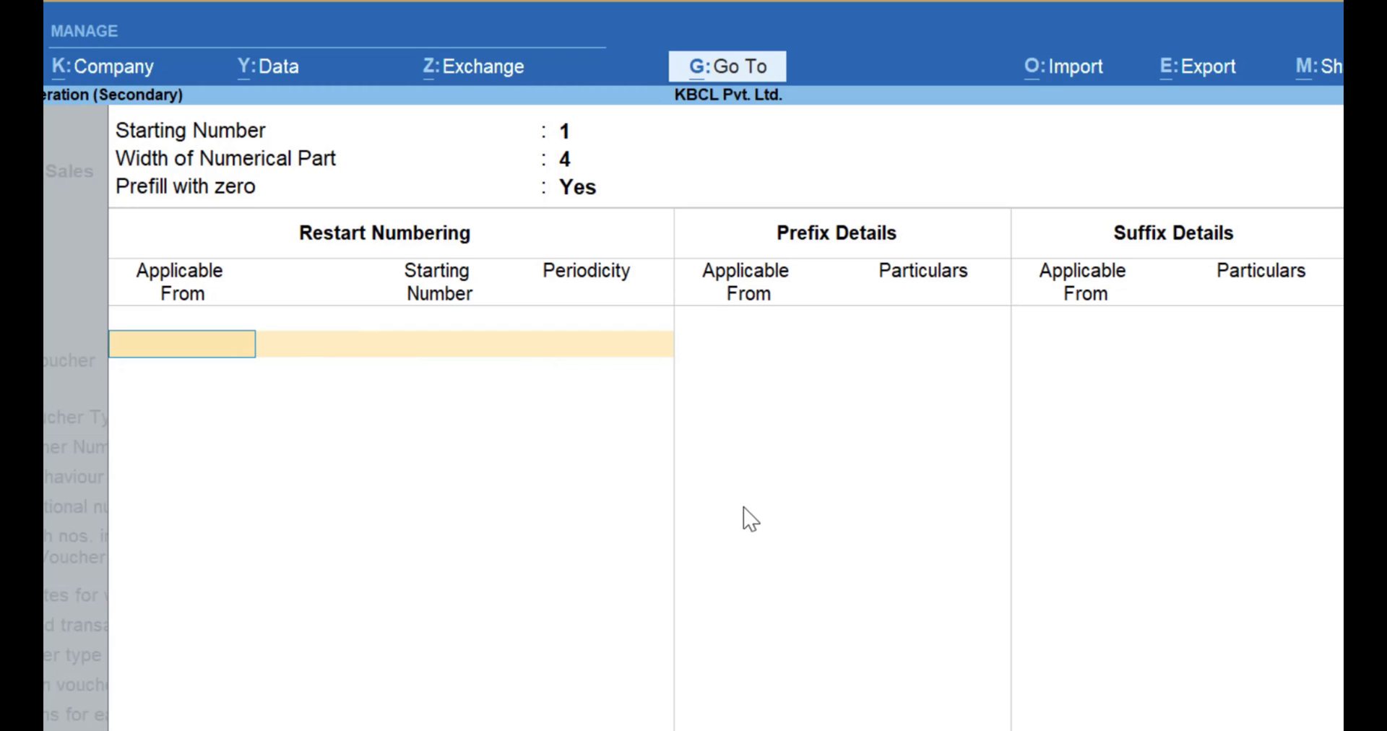
Set the voucher numbering to restart yearly at number 1, applicable from 1-Apr-24.
{"action": "type", "text": "1.4.24"}
{"action": "key", "text": "Return"}
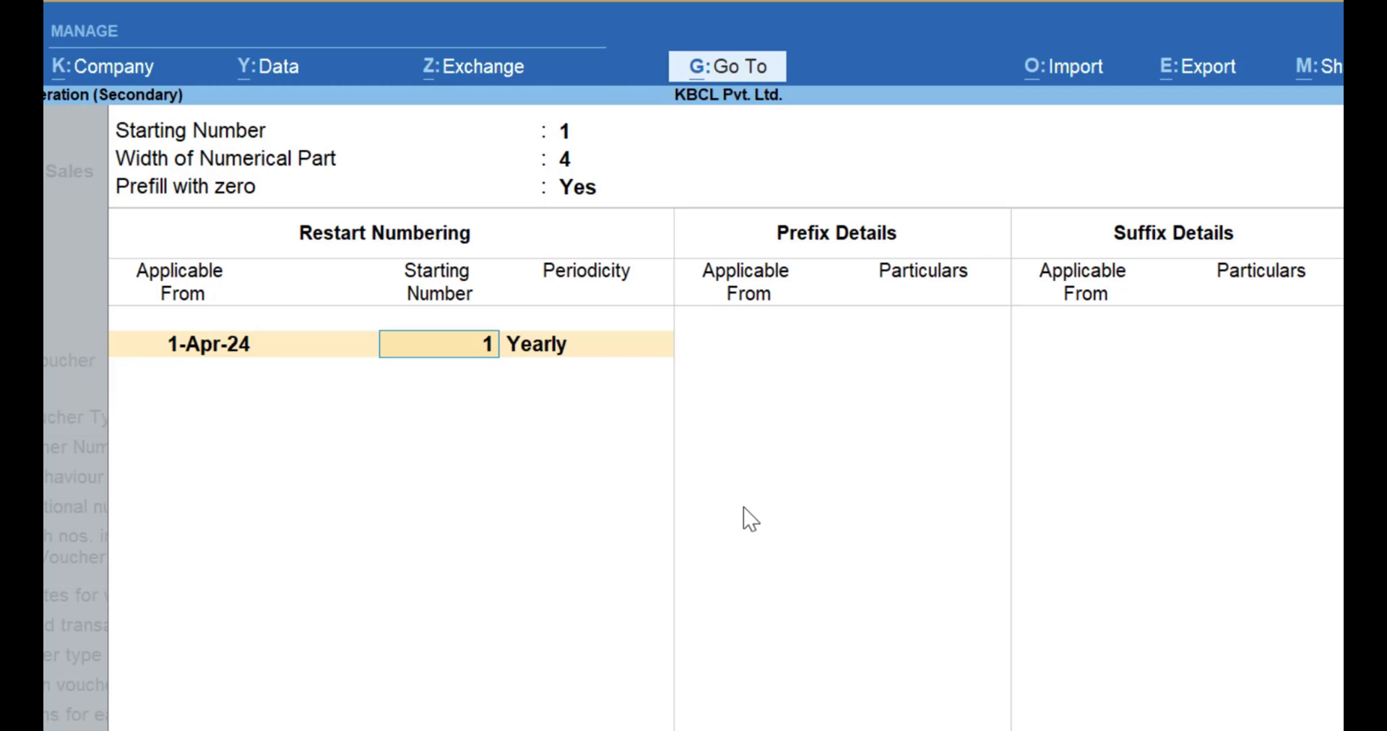
{"action": "key", "text": "Return"}
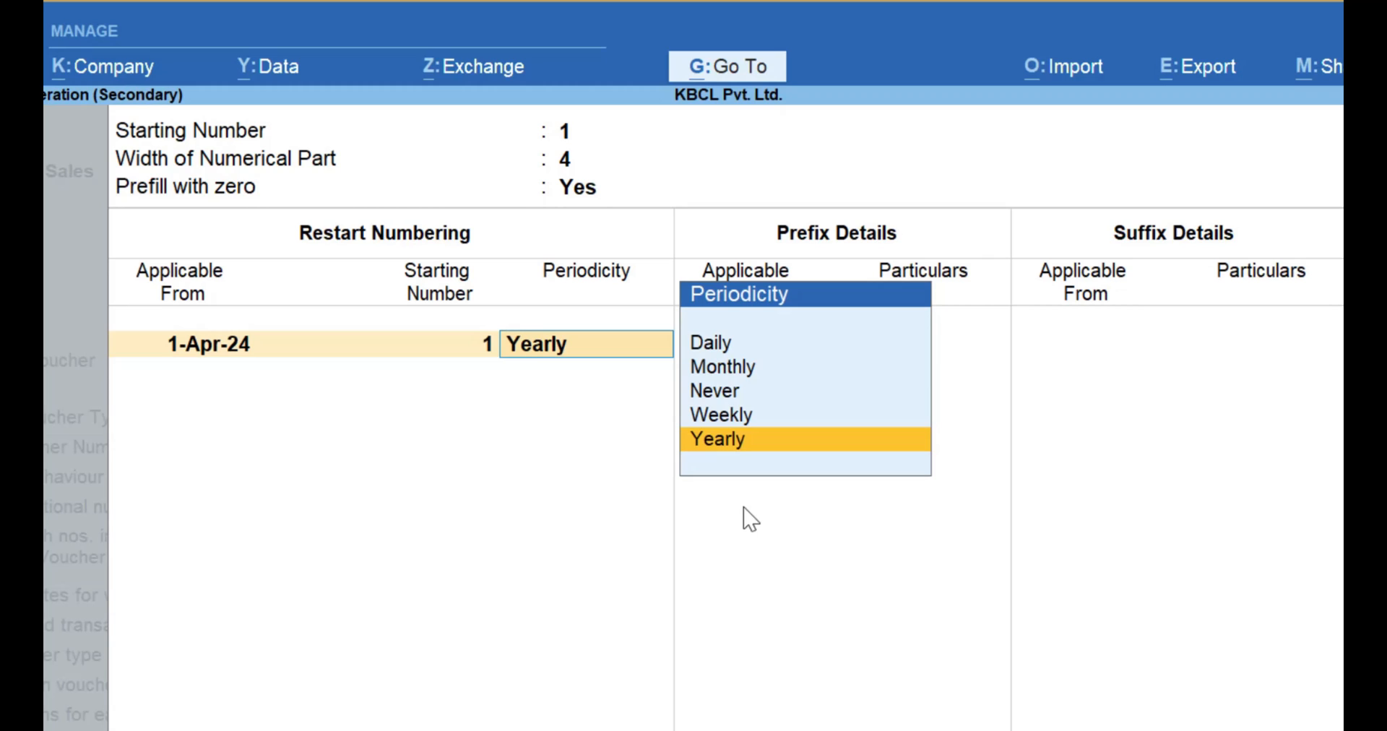
{"action": "key", "text": "Up"}
{"action": "key", "text": "Up"}
{"action": "key", "text": "Up"}
{"action": "key", "text": "Up"}
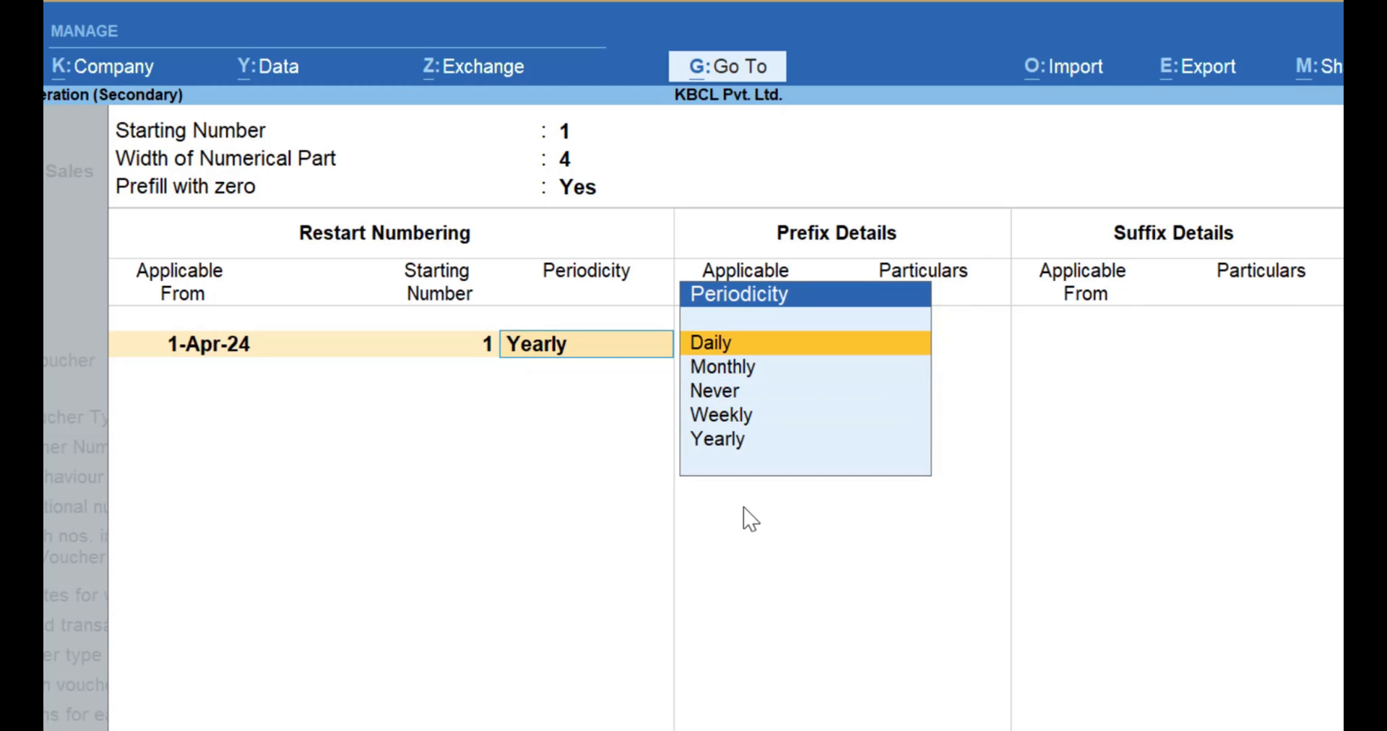
{"action": "key", "text": "Down"}
{"action": "key", "text": "Down"}
{"action": "key", "text": "Down"}
{"action": "key", "text": "Down"}
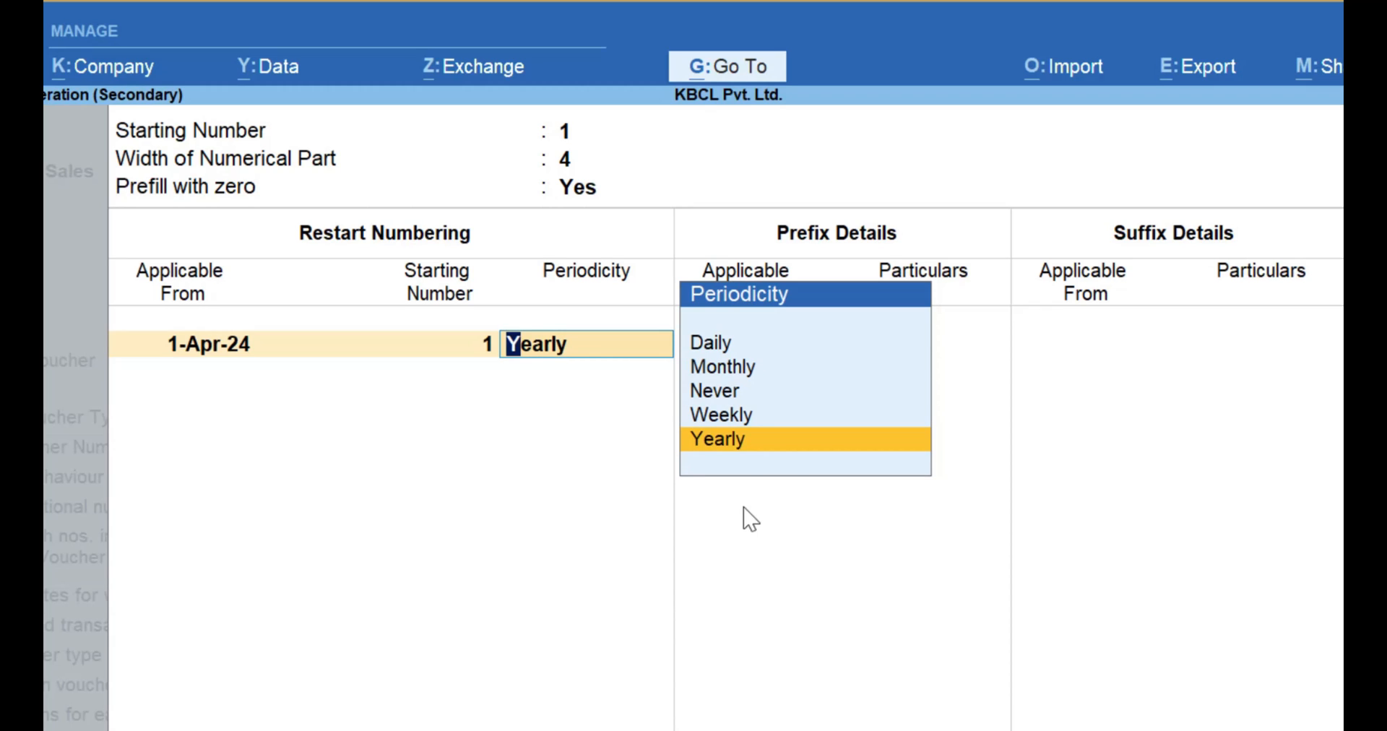
{"action": "key", "text": "Return"}
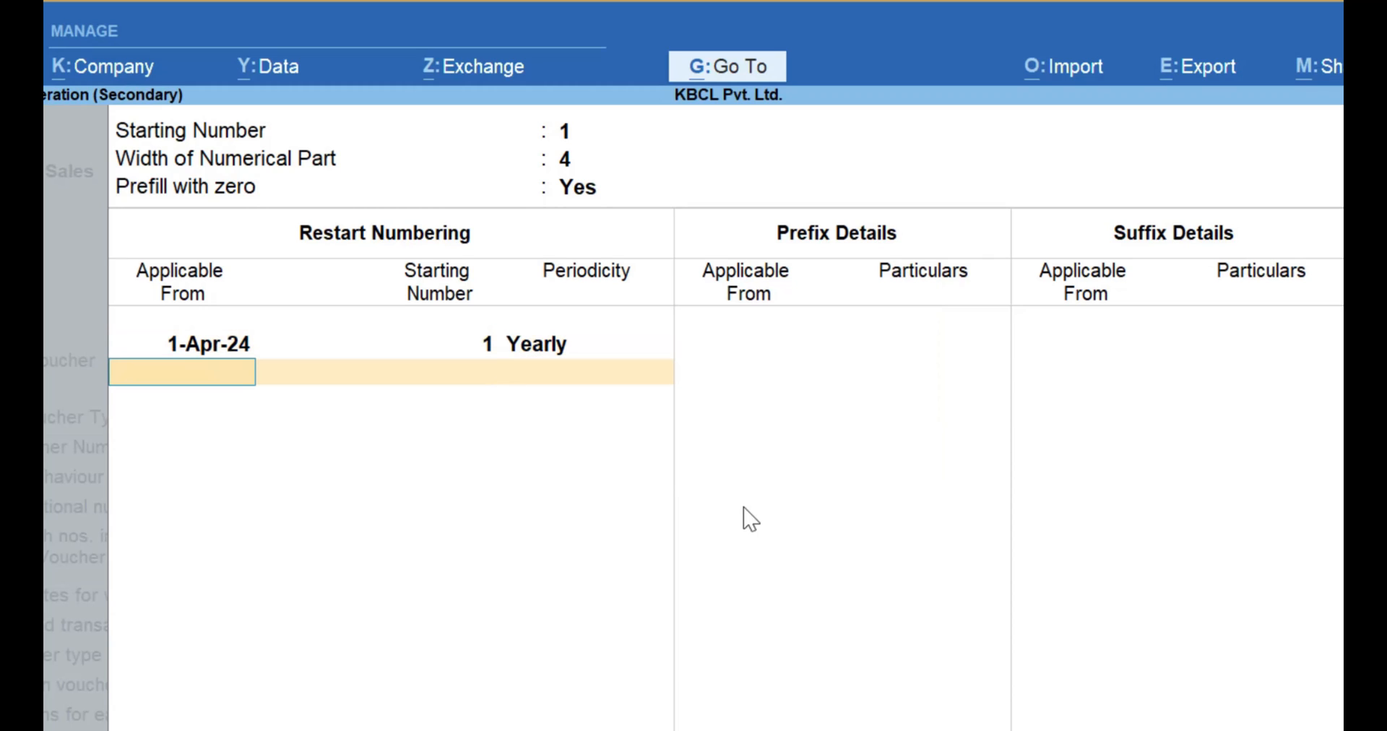
{"action": "key", "text": "Return"}
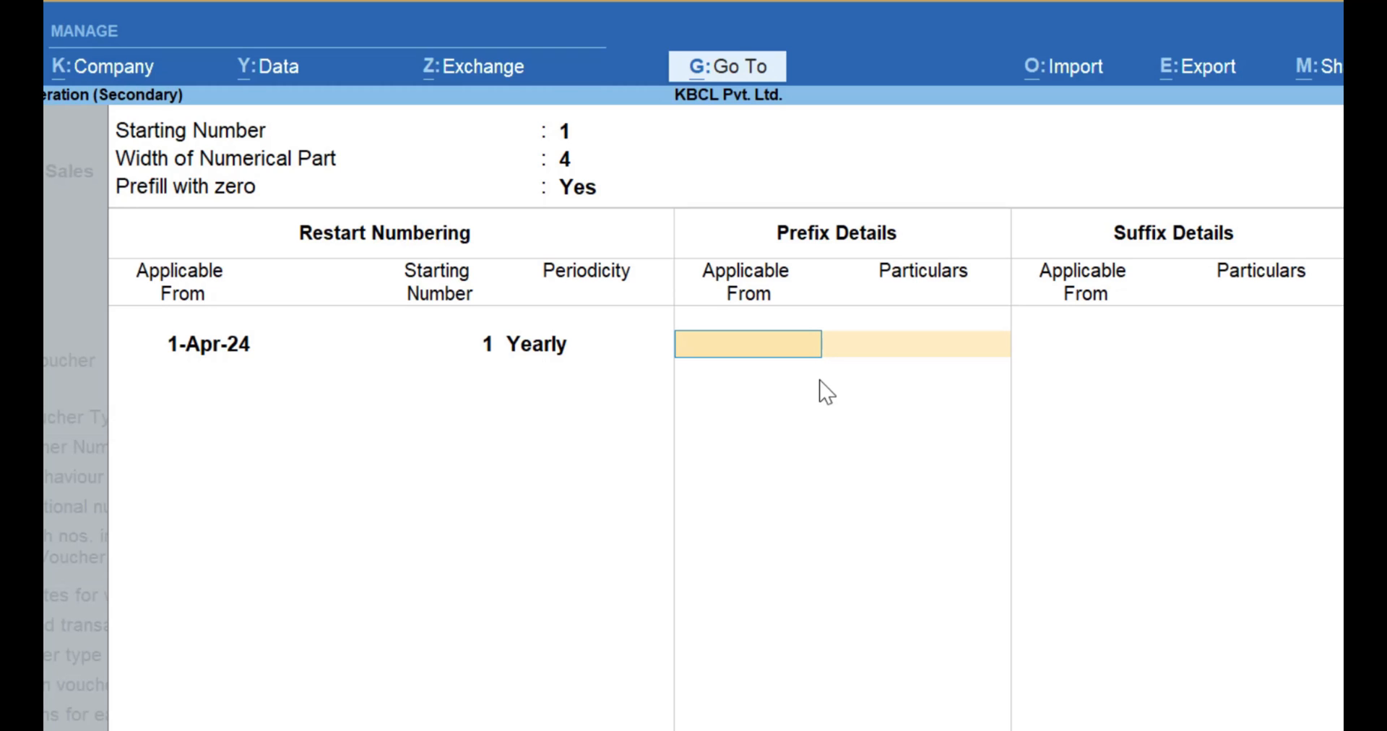
Add the voucher number prefix KBCL/T/ applicable from 1-Apr-24.
{"action": "type", "text": "1.4.24"}
{"action": "key", "text": "Return"}
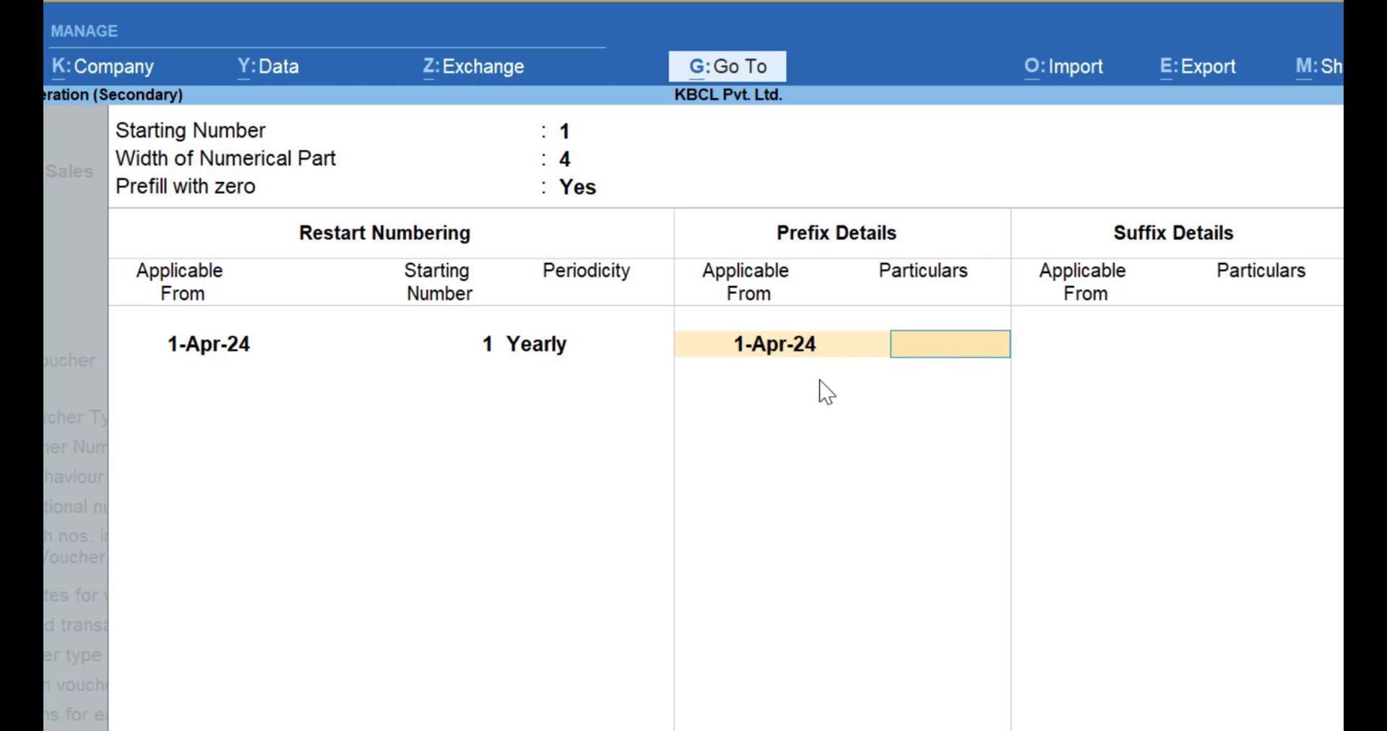
{"action": "type", "text": "KBCL/T"}
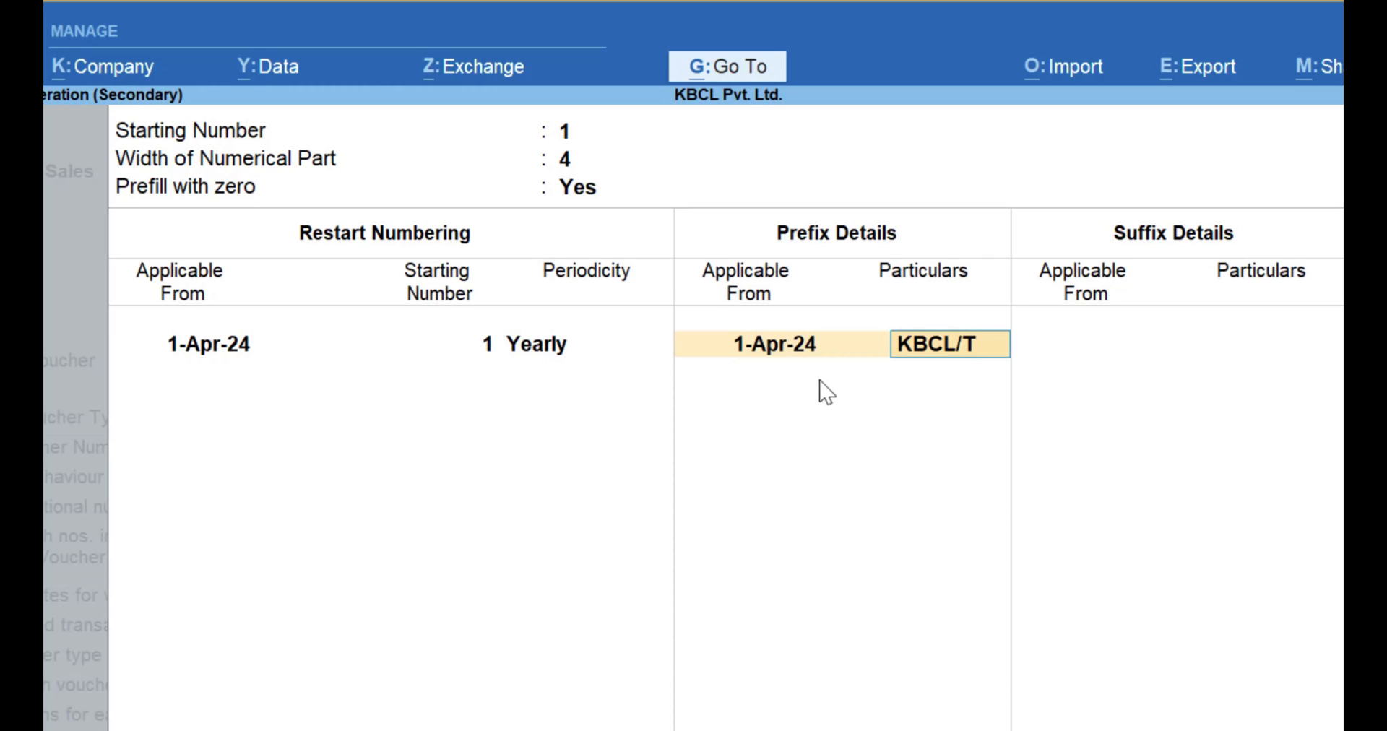
{"action": "type", "text": "/"}
{"action": "key", "text": "Return"}
{"action": "key", "text": "Return"}
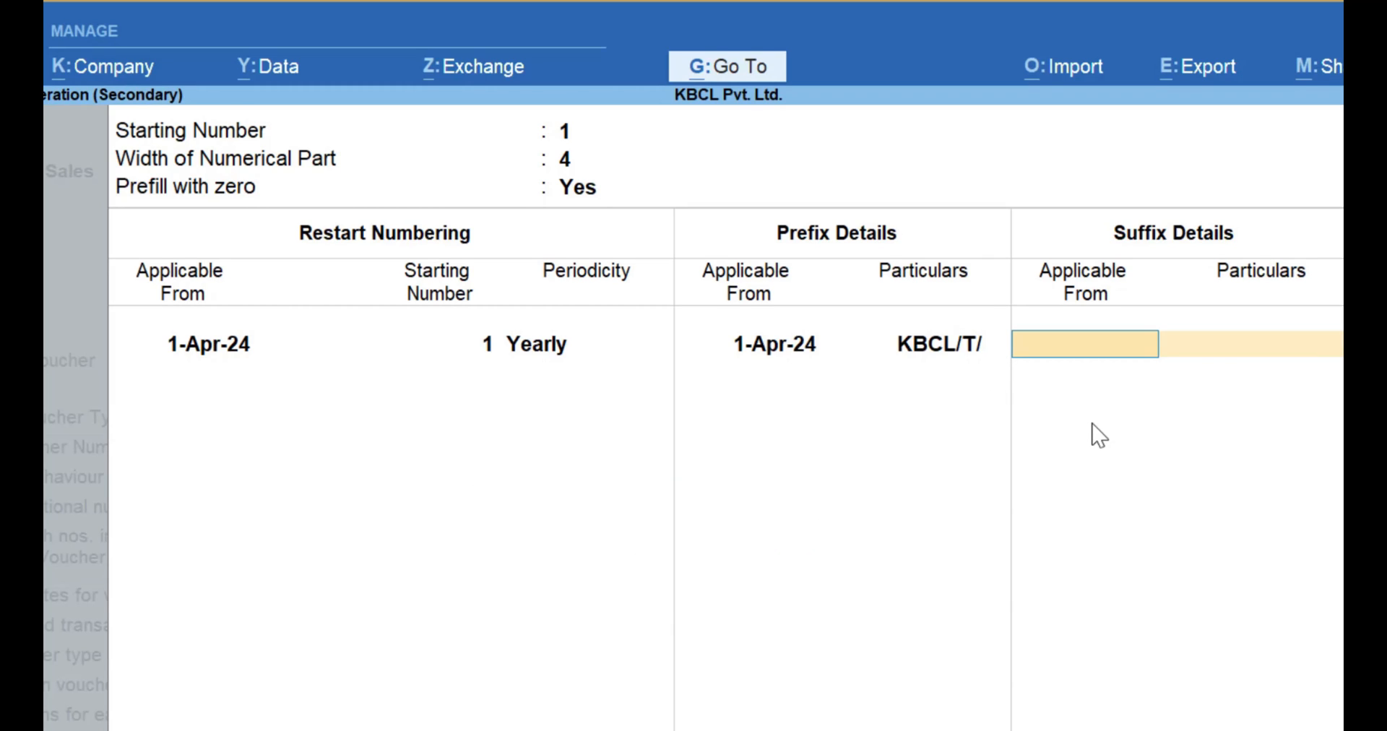
Add the voucher number suffix /24-24 applicable from 1-Apr-24.
{"action": "type", "text": "1.4.24"}
{"action": "key", "text": "Return"}
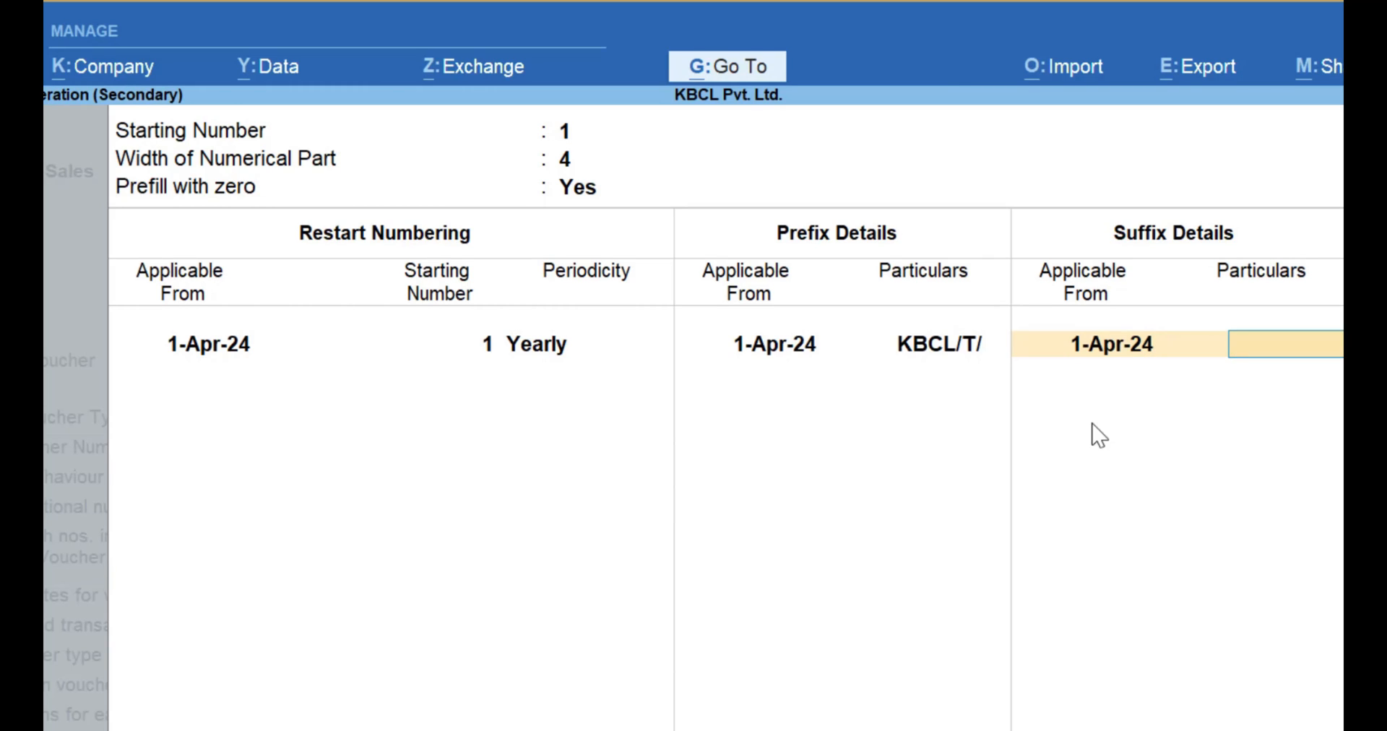
{"action": "type", "text": "/2024-25"}
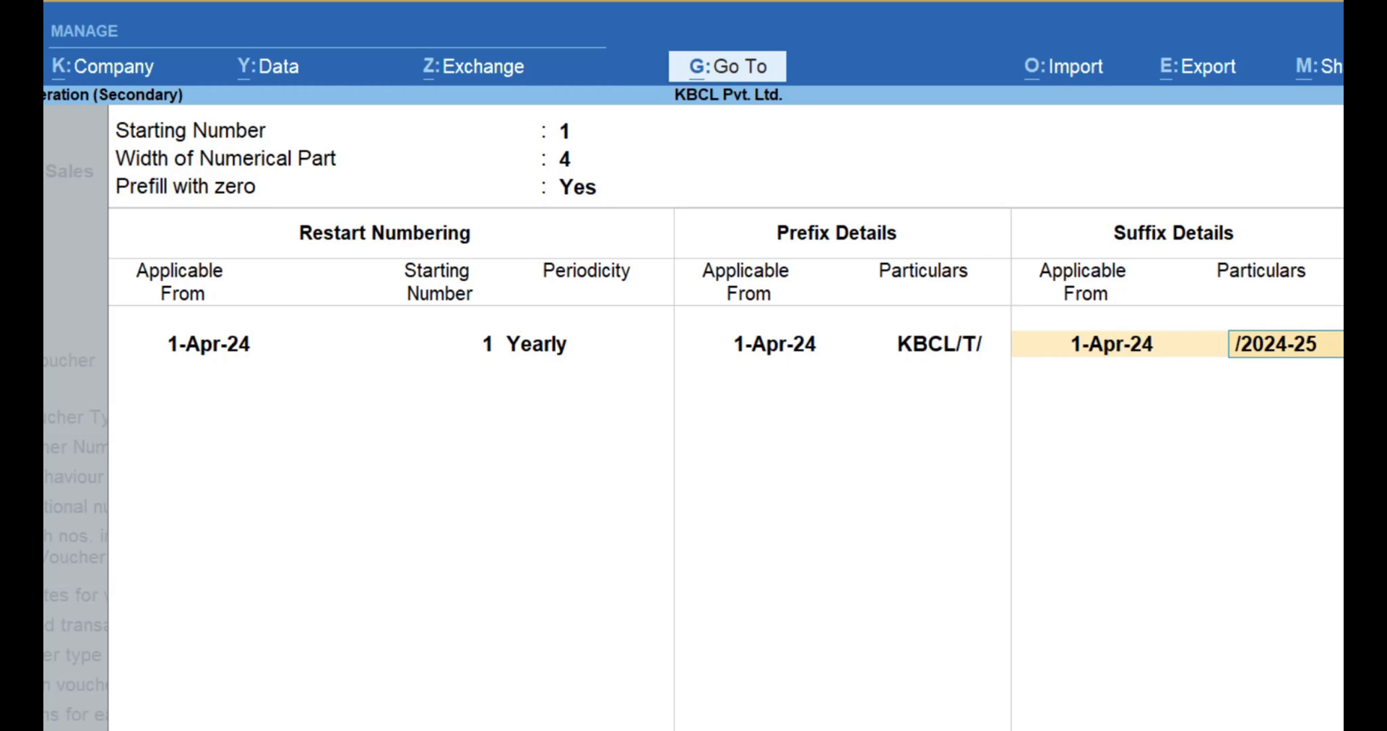
{"action": "key", "text": "BackSpace"}
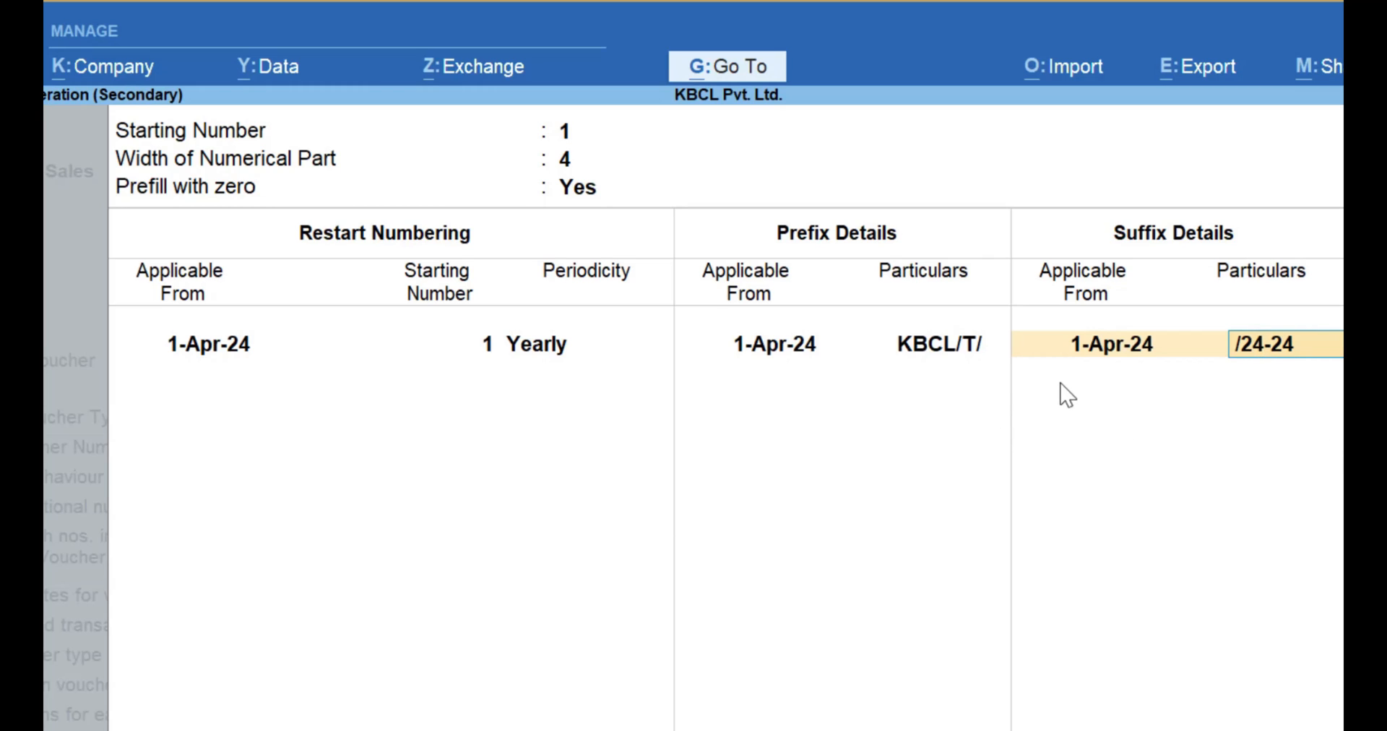
{"action": "key", "text": "Return"}
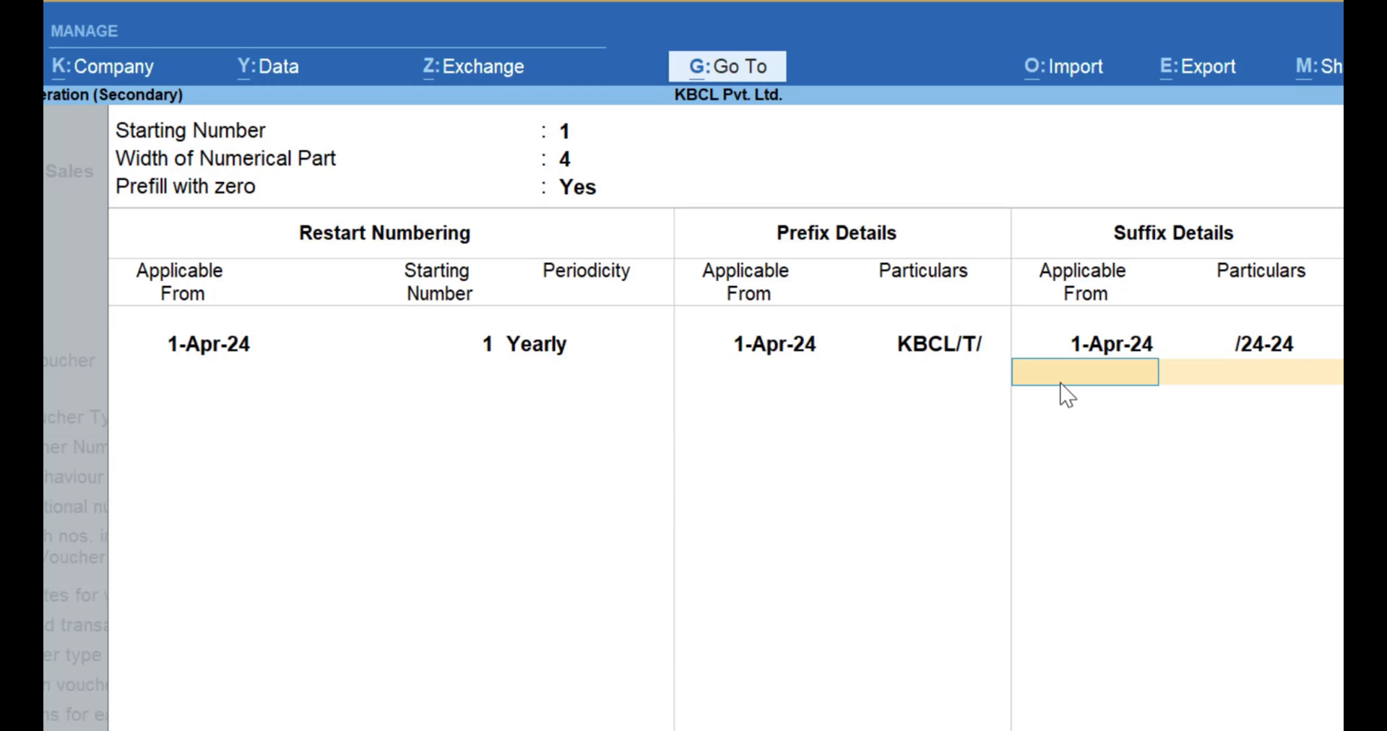
Reopen the additional numbering details and add a yearly restart at number 1, applicable from 1-Apr-25.
{"action": "key", "text": "Return"}
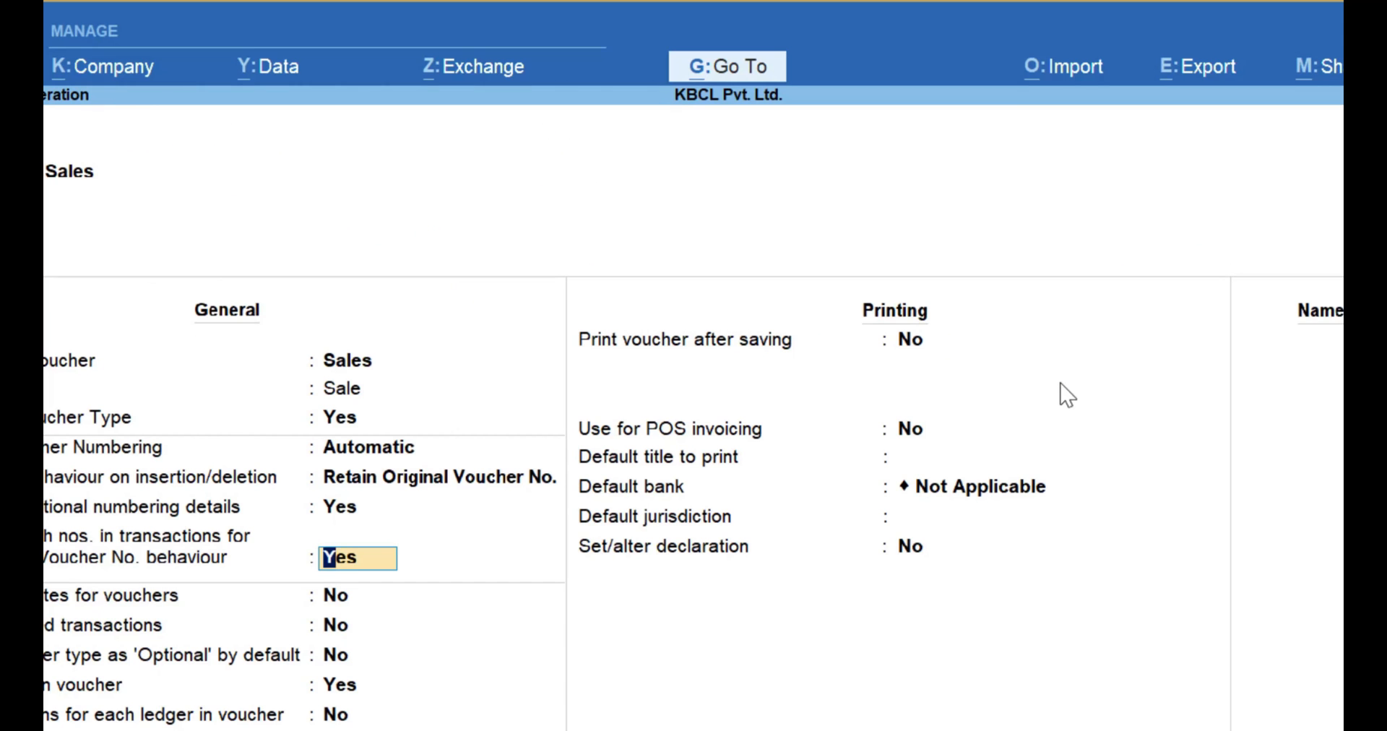
{"action": "key", "text": "Up"}
{"action": "key", "text": "Return"}
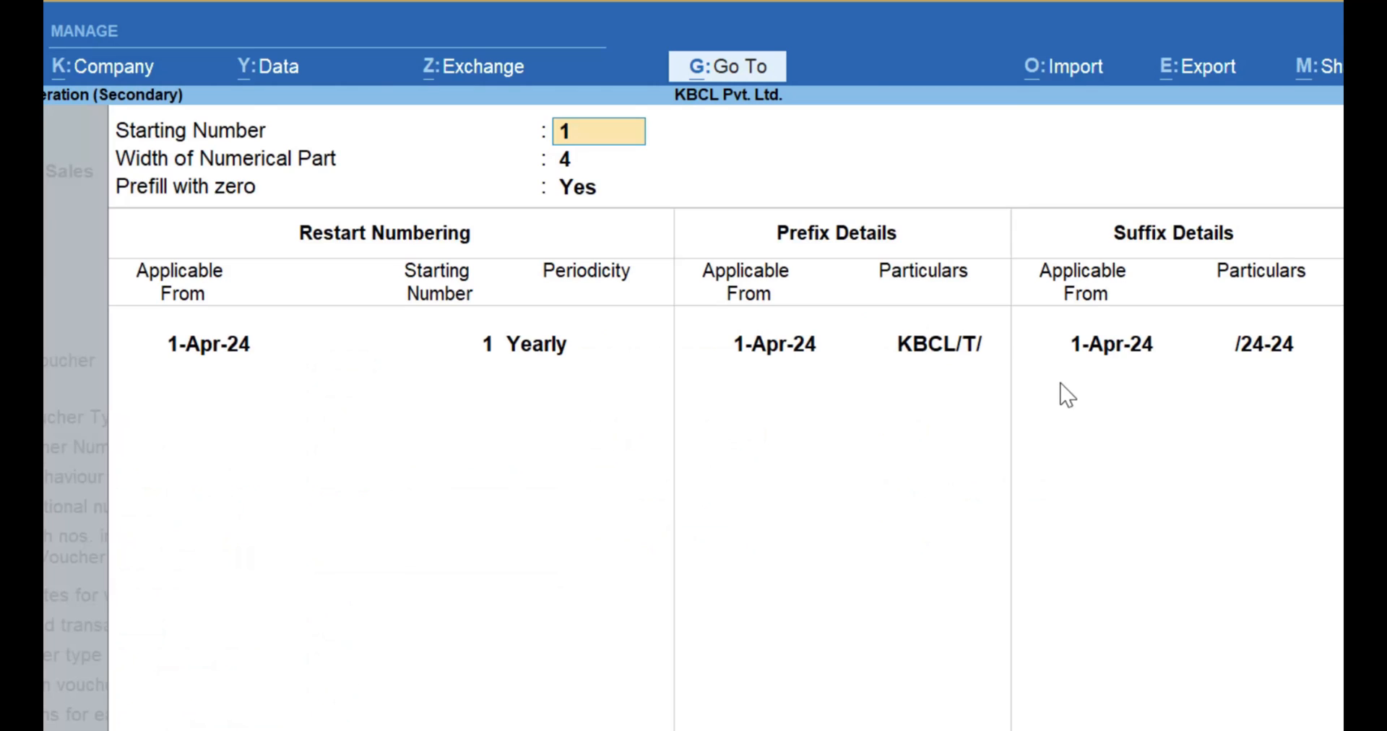
{"action": "key", "text": "Return"}
{"action": "key", "text": "Return"}
{"action": "key", "text": "Return"}
{"action": "key", "text": "Return"}
{"action": "key", "text": "Return"}
{"action": "key", "text": "Return"}
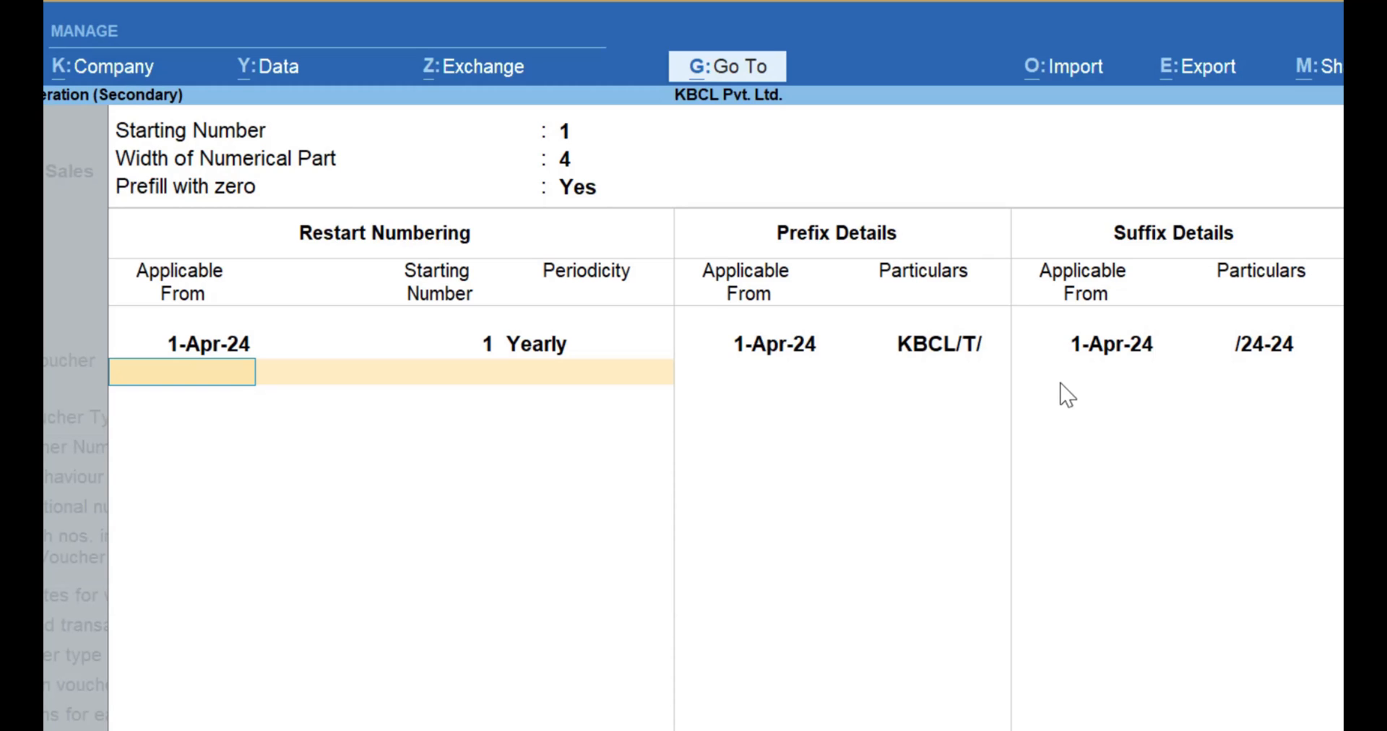
{"action": "type", "text": "1.4.2"}
{"action": "type", "text": "5"}
{"action": "key", "text": "Return"}
{"action": "key", "text": "Return"}
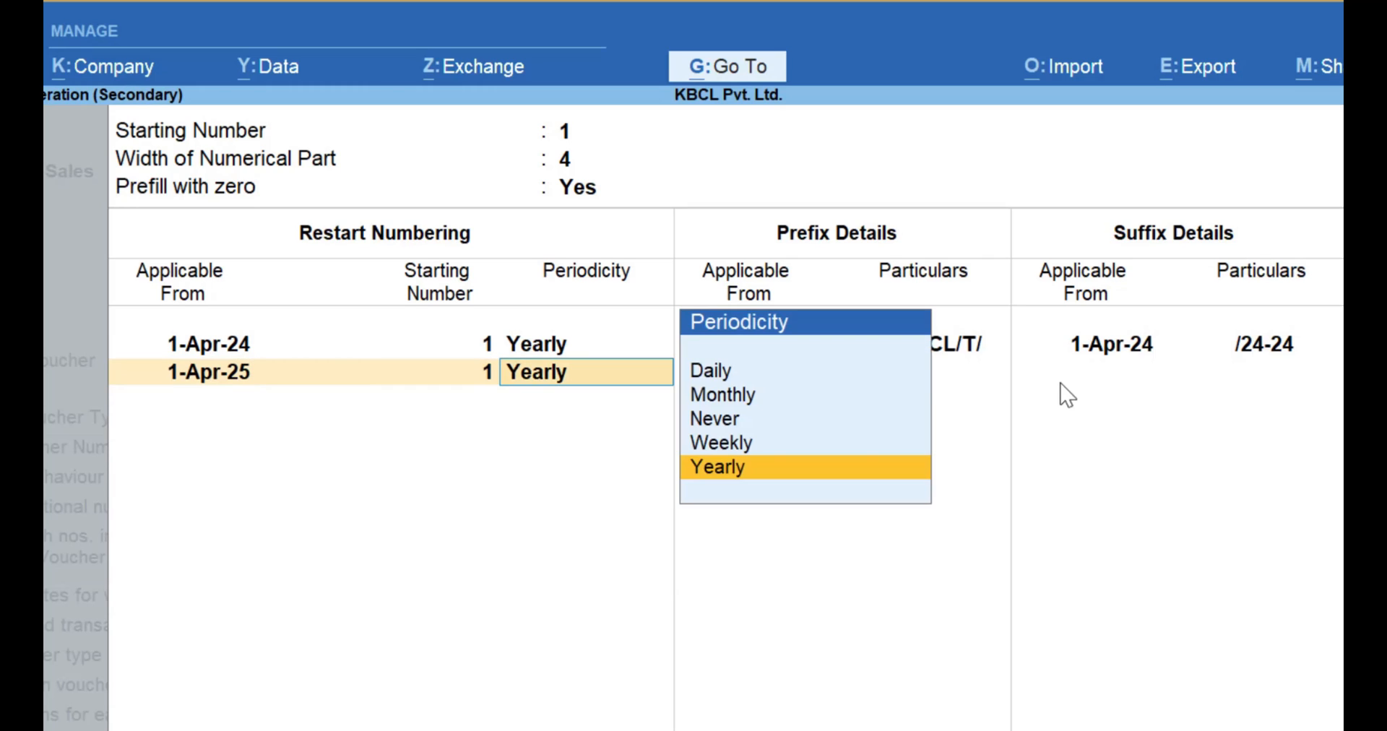
{"action": "key", "text": "Return"}
{"action": "key", "text": "Return"}
{"action": "key", "text": "Return"}
{"action": "key", "text": "Return"}
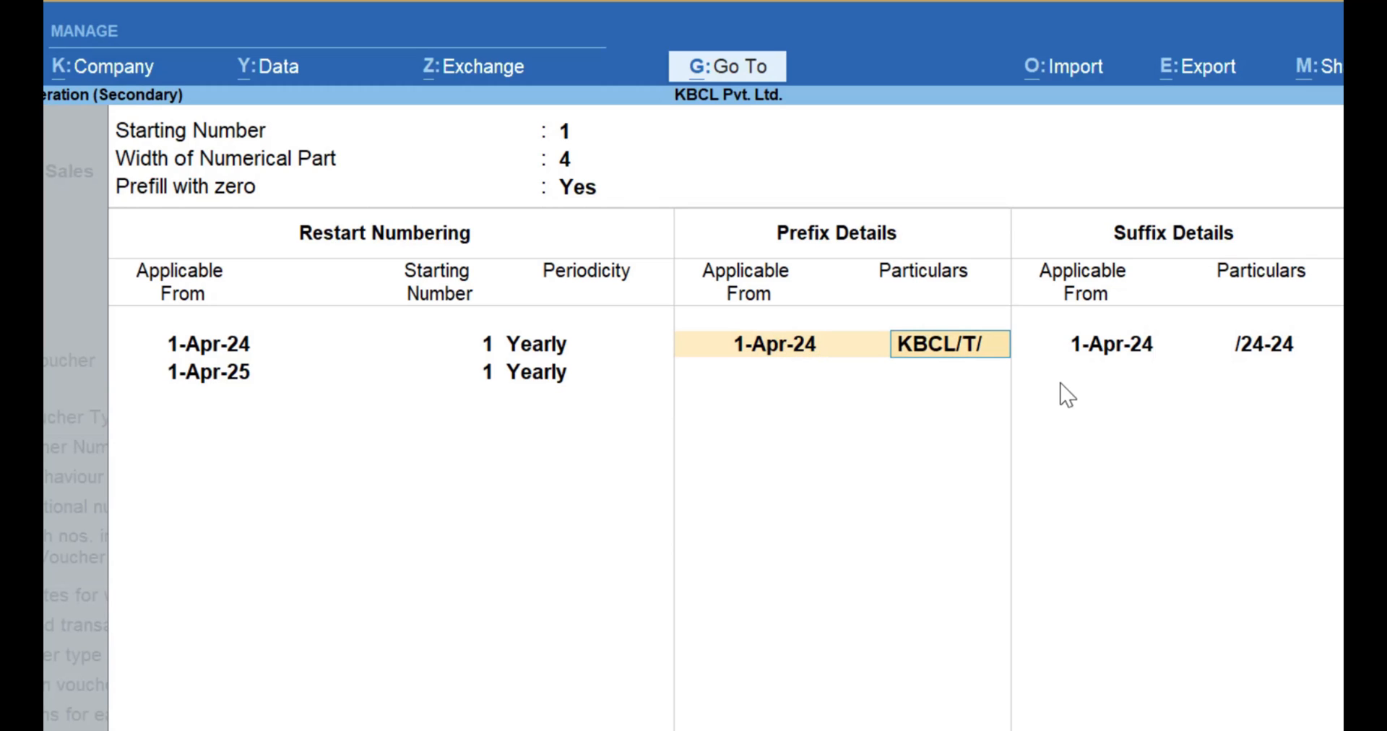
{"action": "type", "text": "1"}
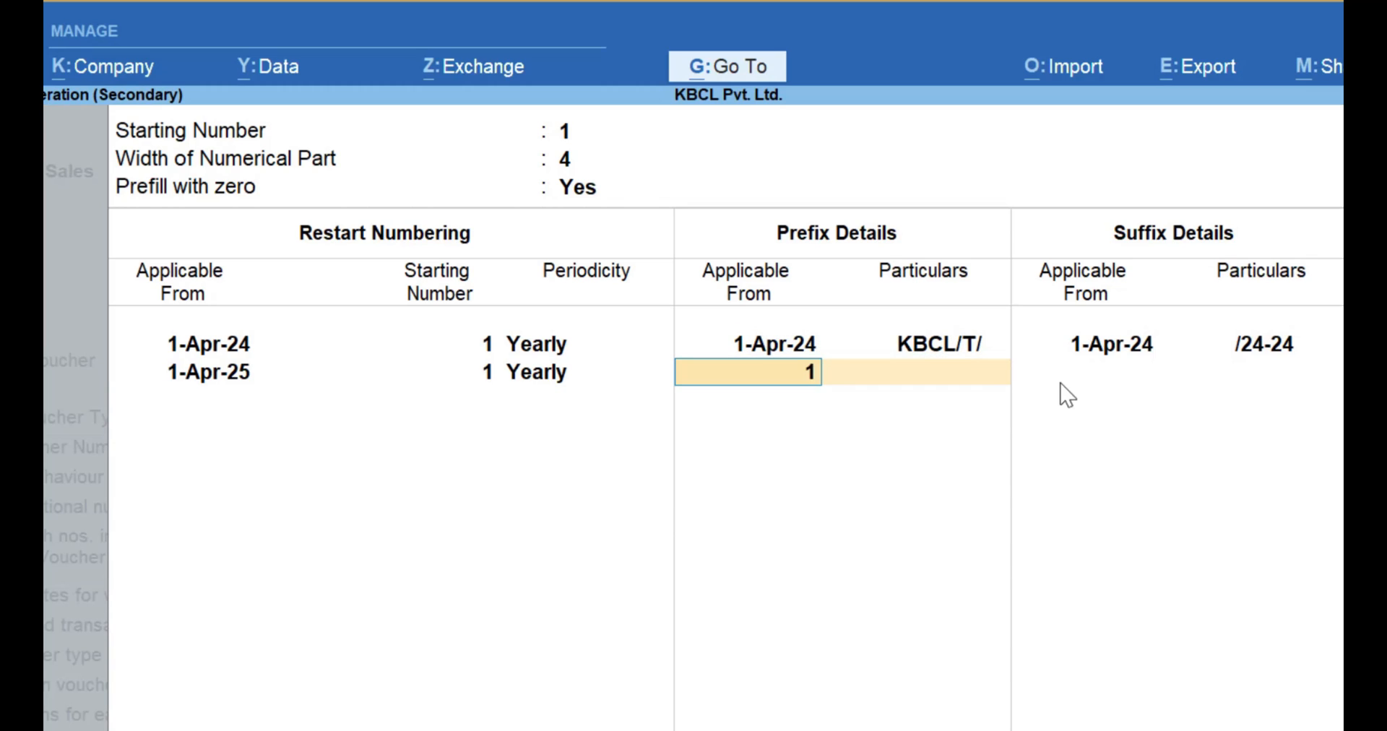
{"action": "type", "text": ".4.24"}
{"action": "key", "text": "BackSpace"}
{"action": "type", "text": "5"}
{"action": "key", "text": "Return"}
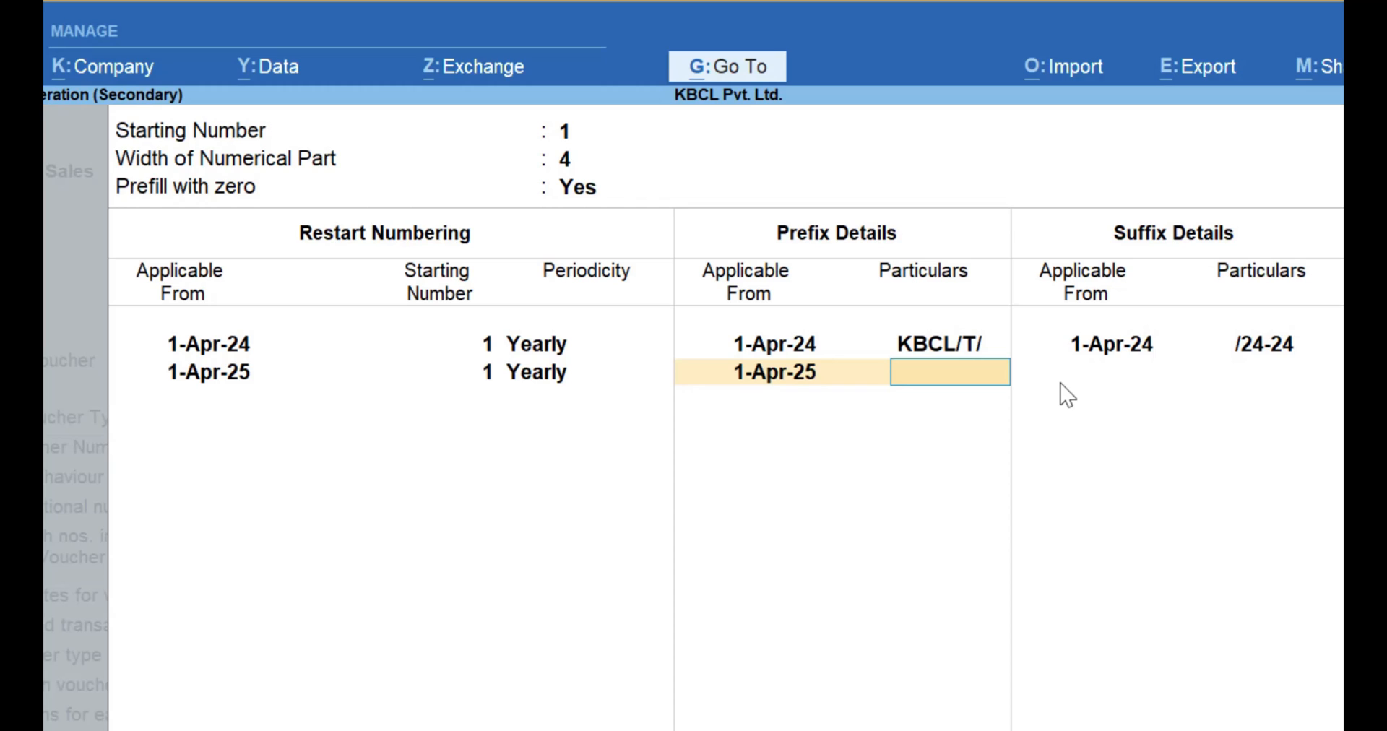
{"action": "key", "text": "BackSpace"}
{"action": "key", "text": "space"}
{"action": "key", "text": "Return"}
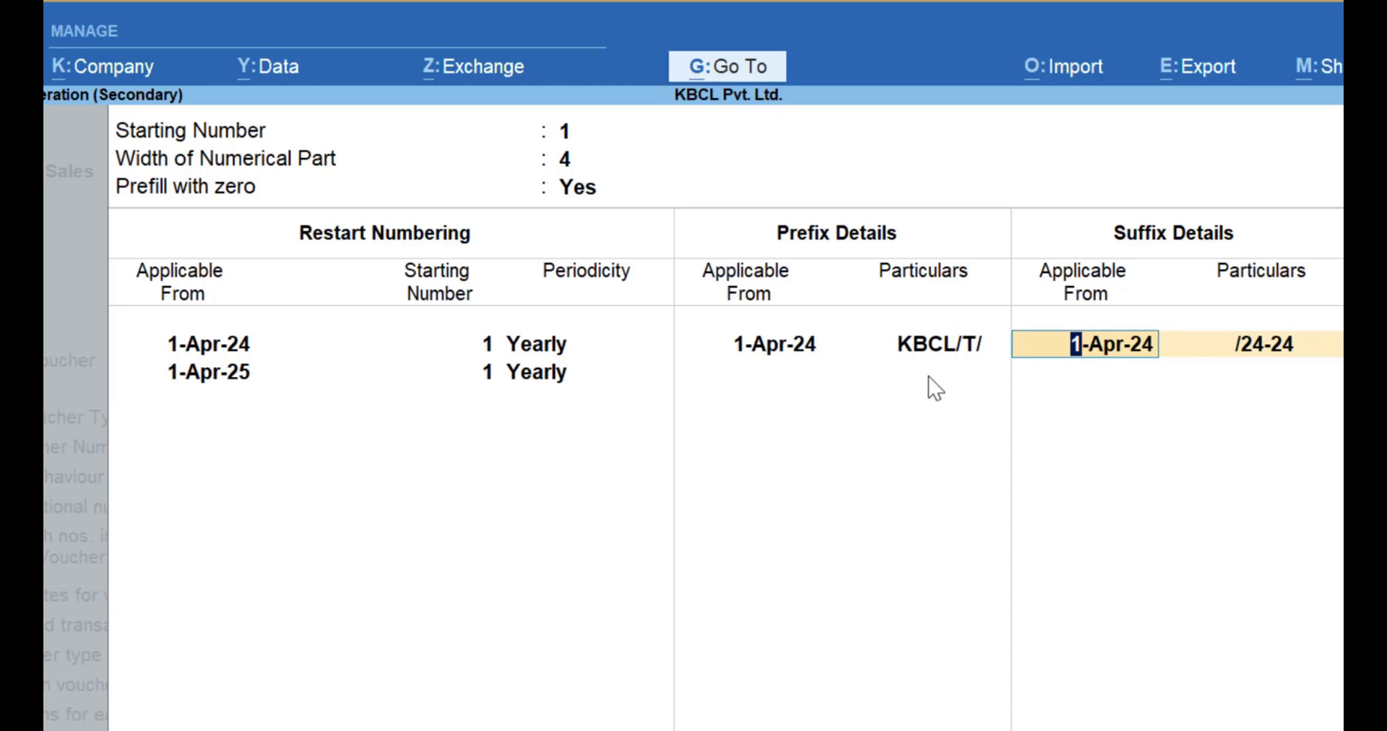
Add a second voucher number suffix, /25-26, applicable from 1-Apr-25.
{"action": "key", "text": "Return"}
{"action": "key", "text": "Return"}
{"action": "type", "text": "1."}
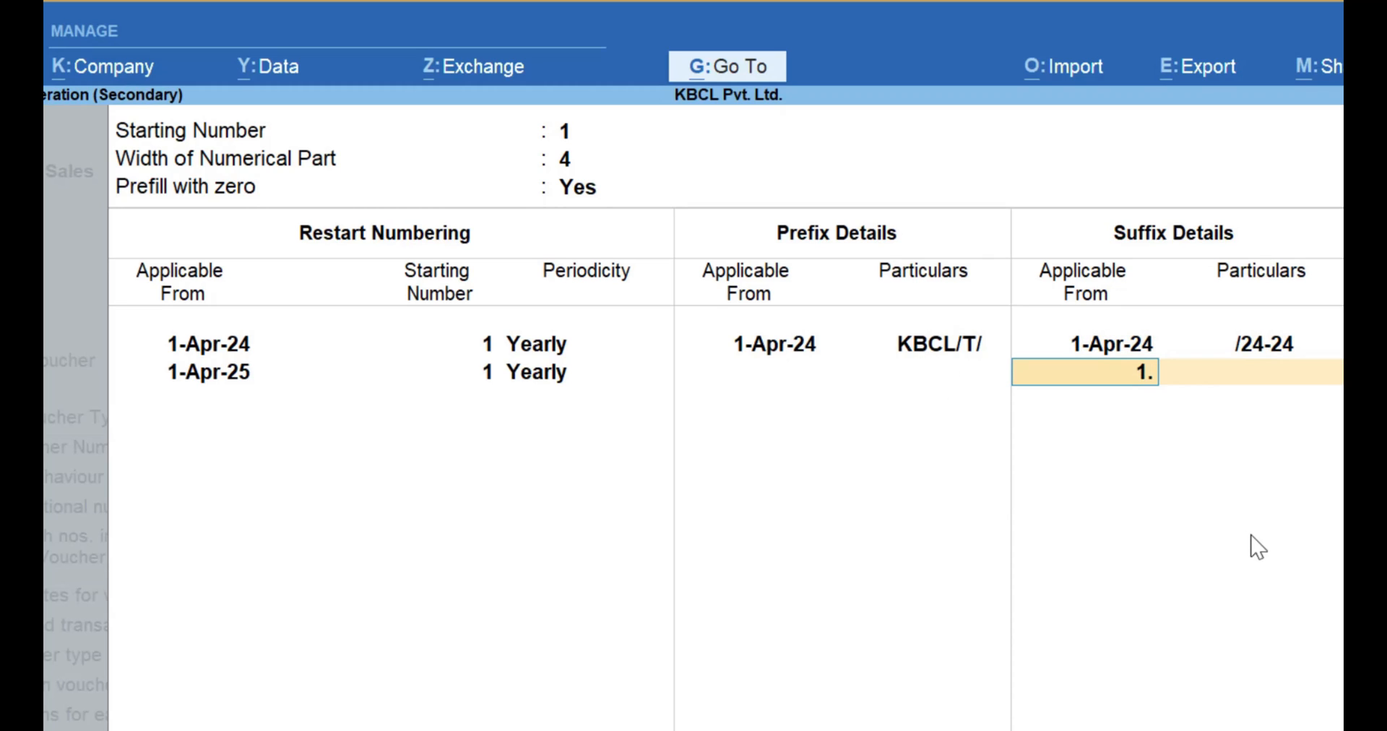
{"action": "type", "text": "4.25"}
{"action": "key", "text": "Return"}
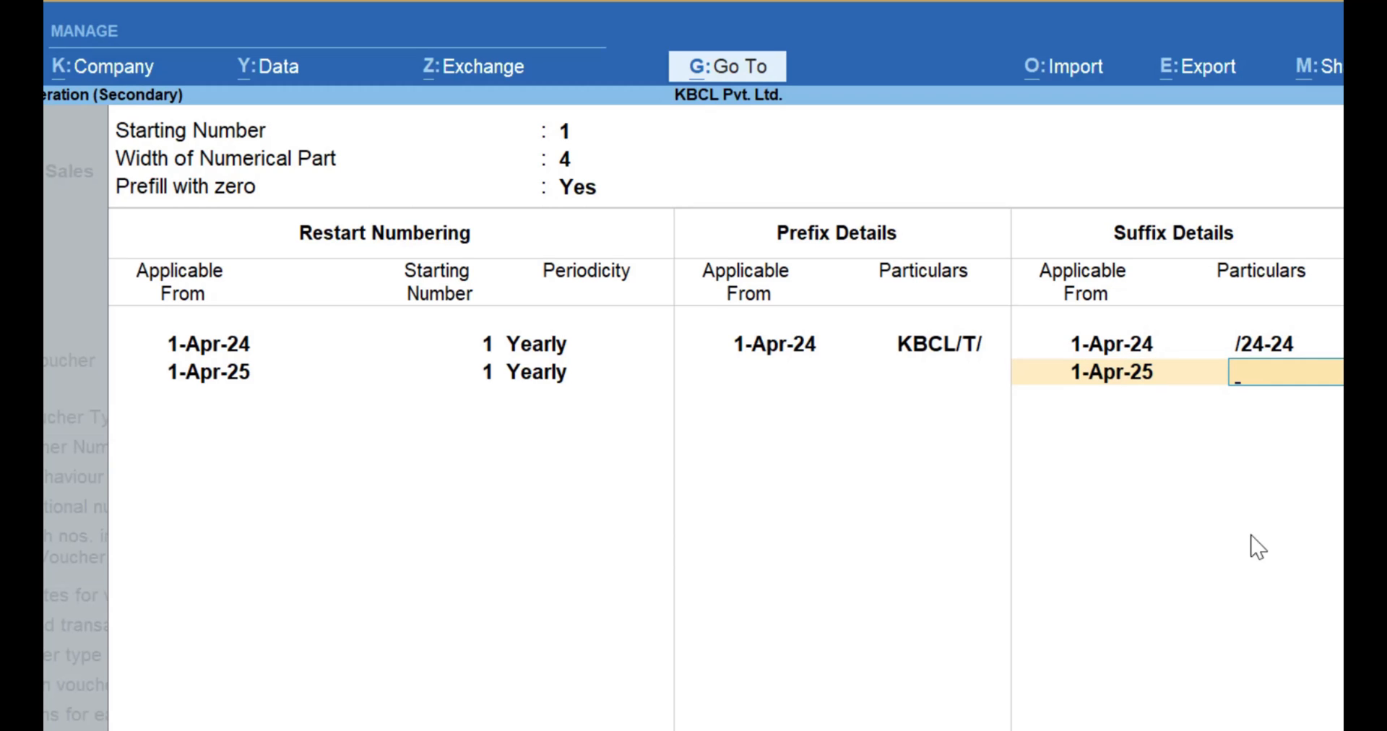
{"action": "type", "text": "/25-26"}
Correct the suffix applicable from 1-Apr-24 to /24-25.
{"action": "key", "text": "Up"}
{"action": "key", "text": "BackSpace"}
{"action": "type", "text": "5"}
{"action": "key", "text": "Down"}
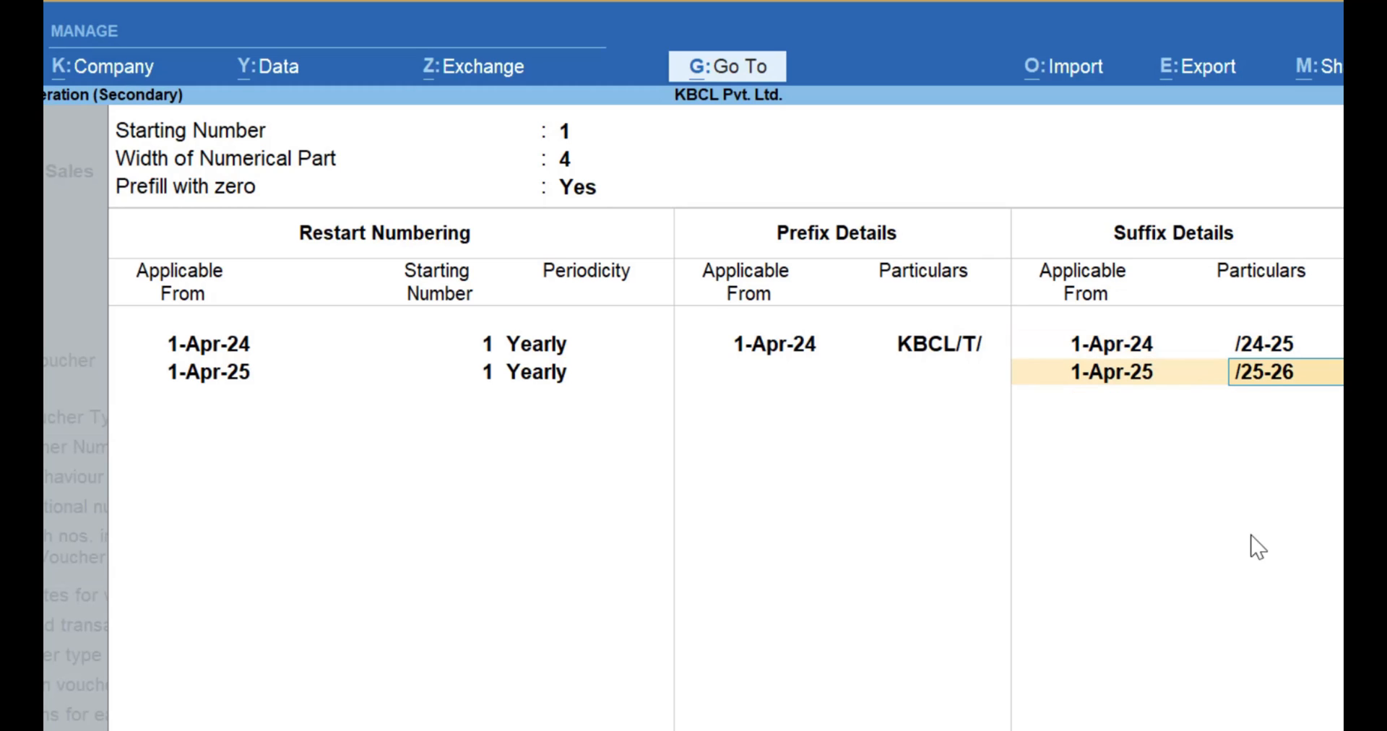
Accept the additional numbering details and save the altered Sales voucher type.
{"action": "key", "text": "Return"}
{"action": "key", "text": "Return"}
{"action": "key", "text": "Return"}
{"action": "key", "text": "Return"}
{"action": "key", "text": "Return"}
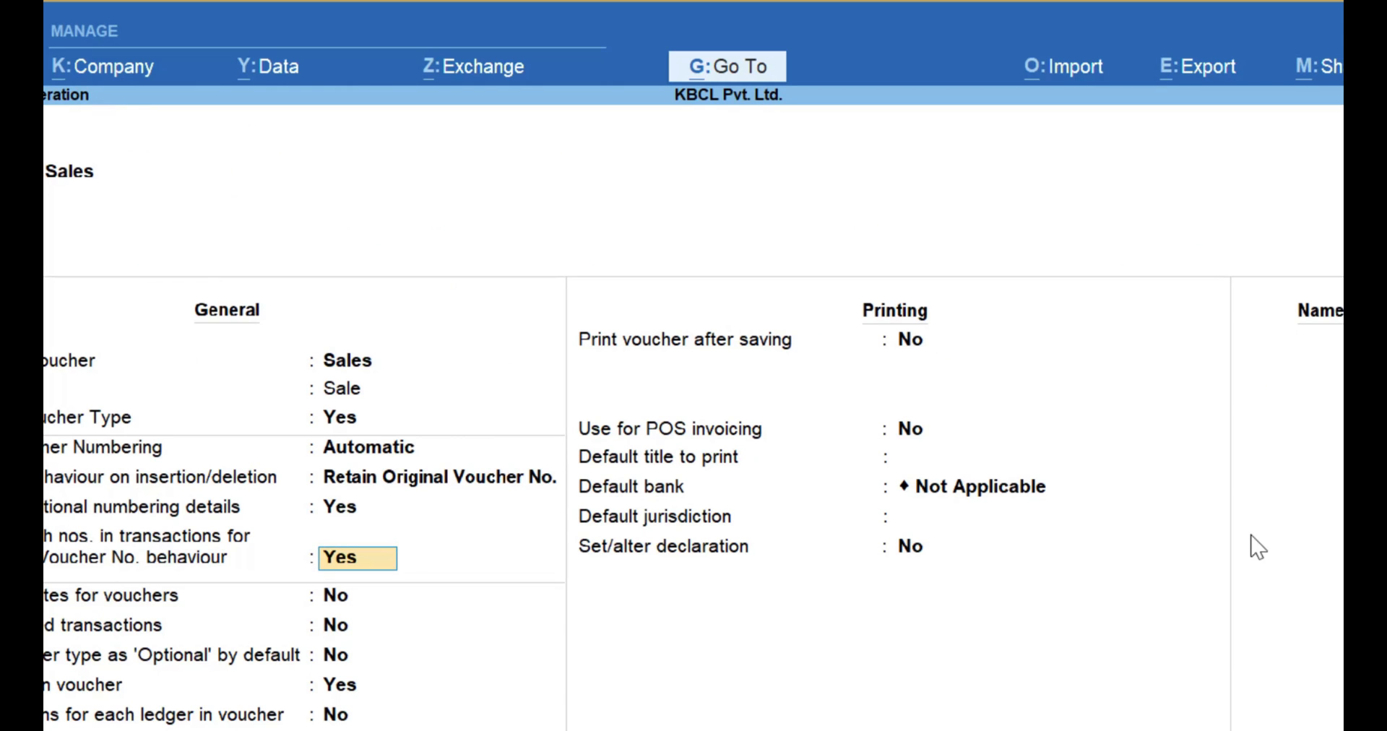
{"action": "key", "text": "Return"}
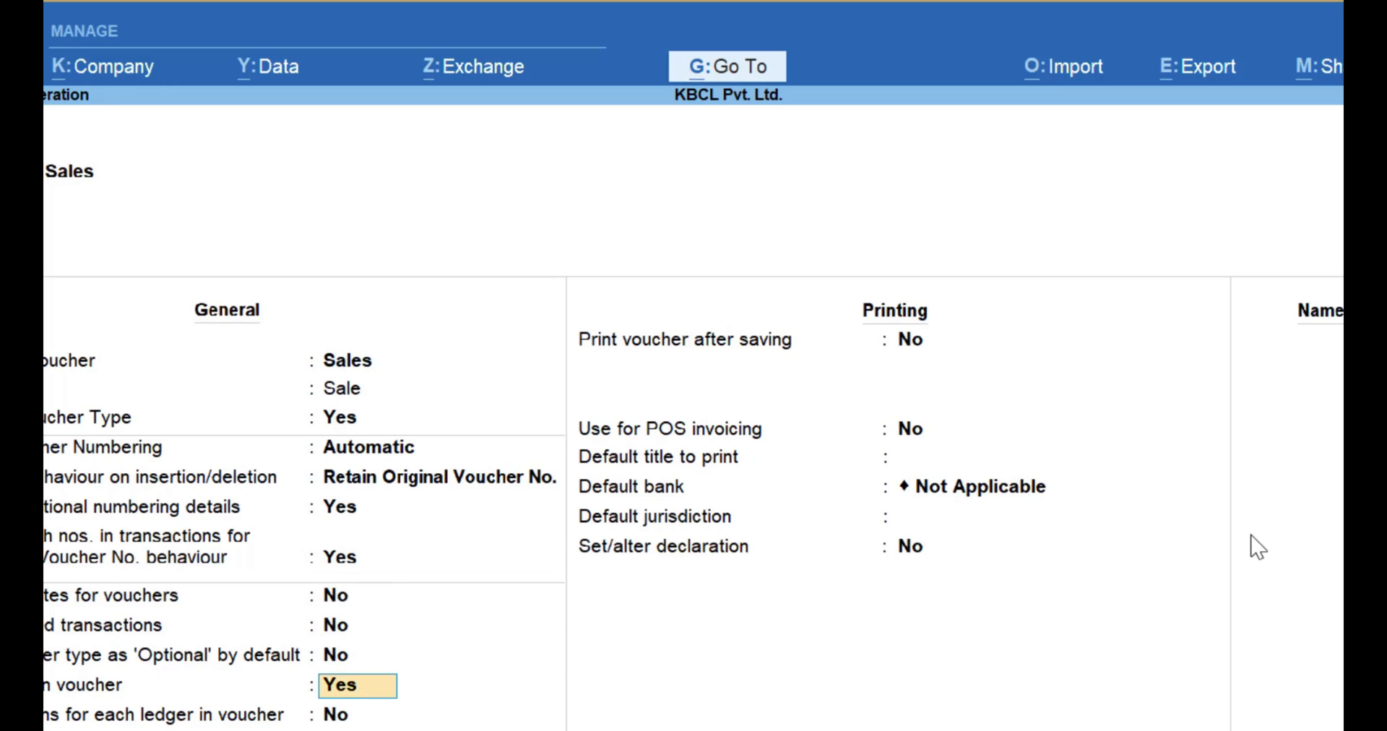
{"action": "key", "text": "Return"}
{"action": "key", "text": "Return"}
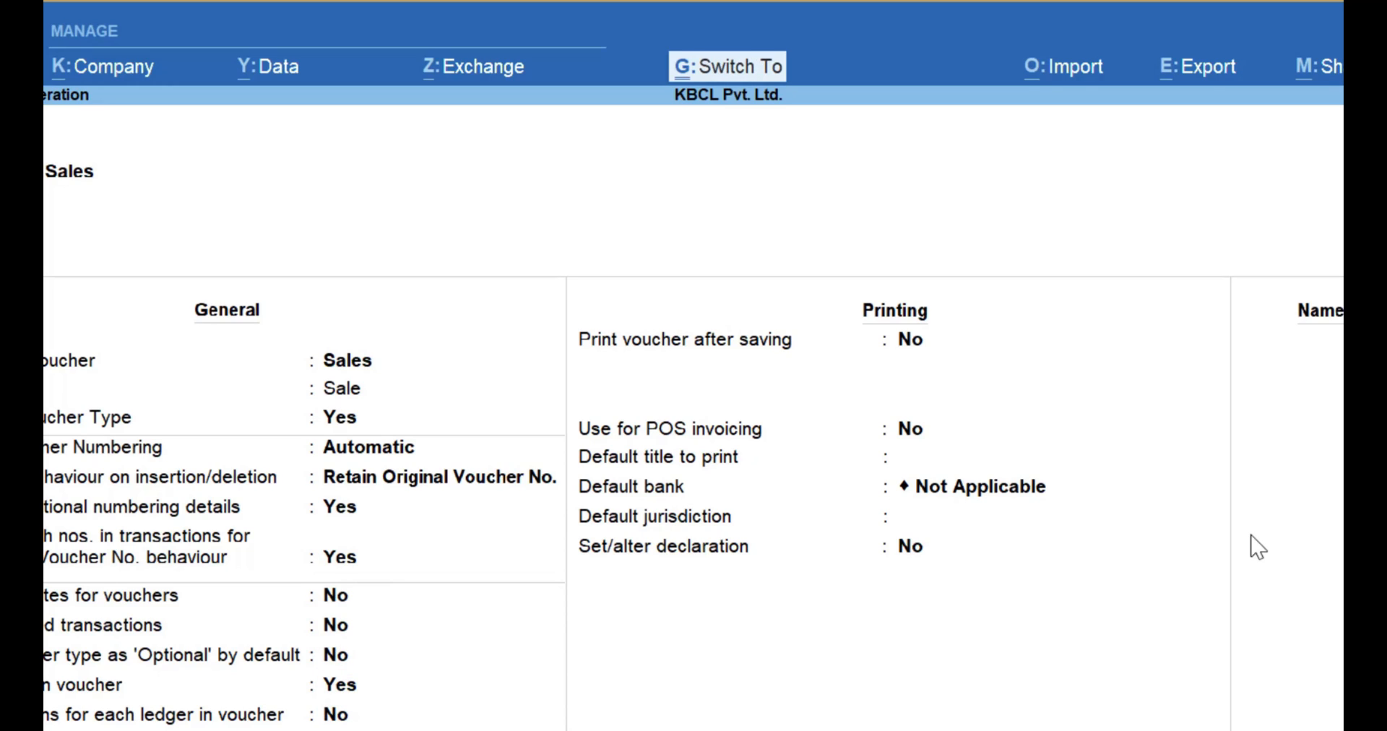
{"action": "key", "text": "ctrl+a"}
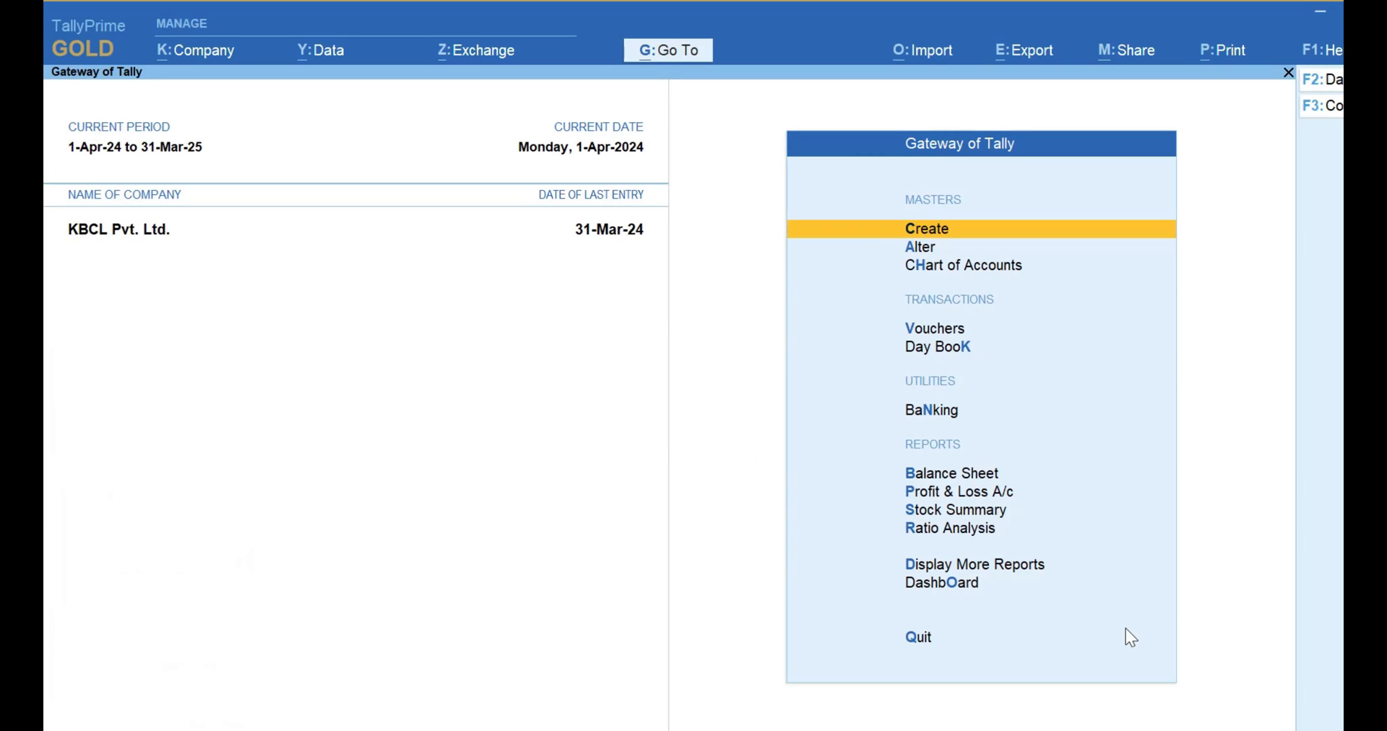
Open a new Sales voucher for entry from the Gateway of Tally.
{"action": "key", "text": "Down"}
{"action": "key", "text": "Down"}
{"action": "key", "text": "Down"}
{"action": "key", "text": "Return"}
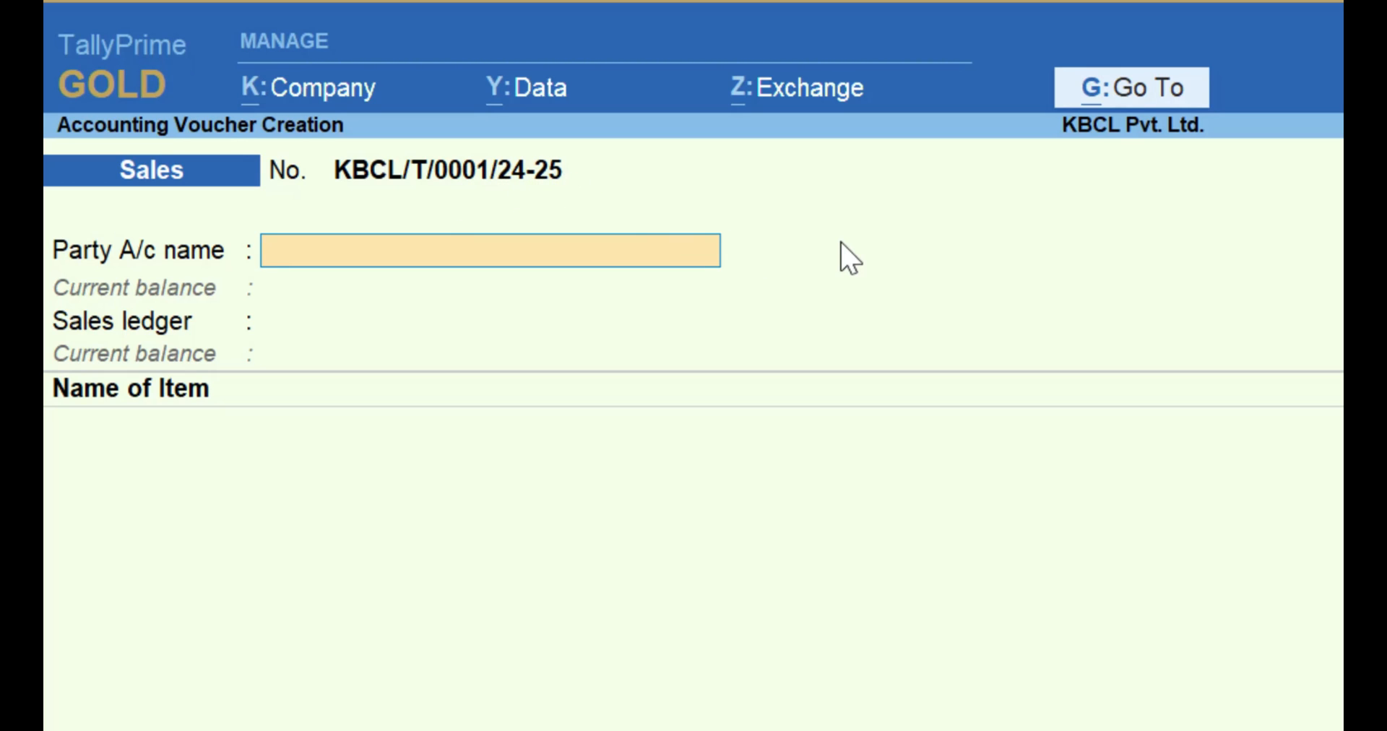
Preview the sales invoice printout to check the invoice number, and return to the voucher.
{"action": "key", "text": "alt+p"}
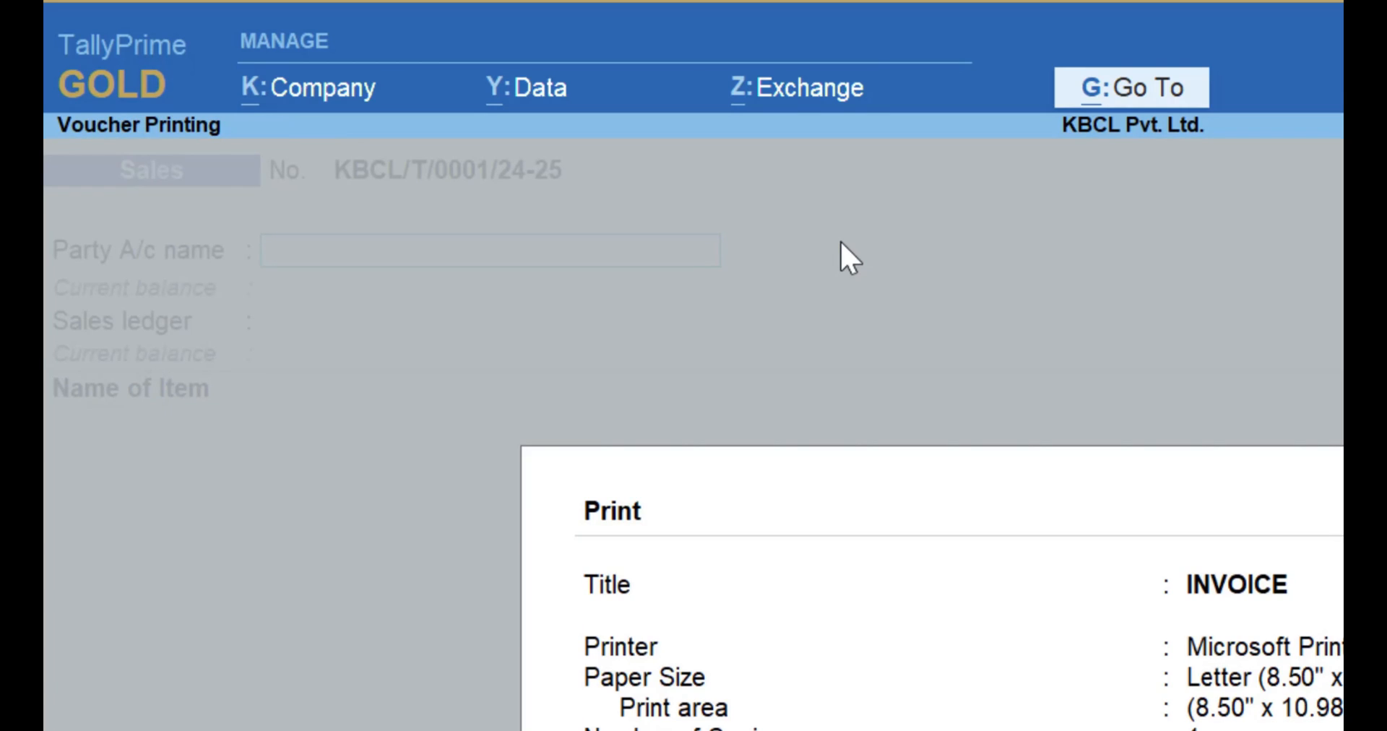
{"action": "key", "text": "i"}
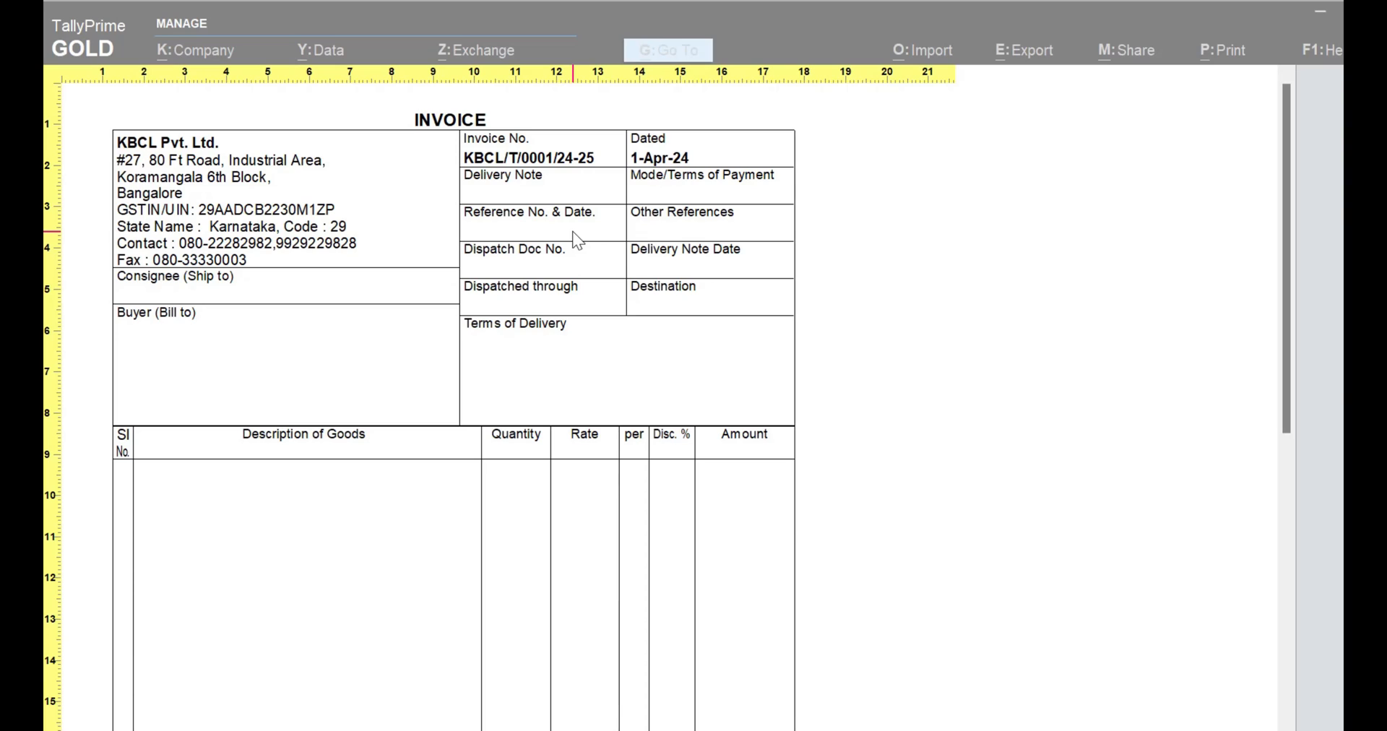
{"action": "key", "text": "Escape"}
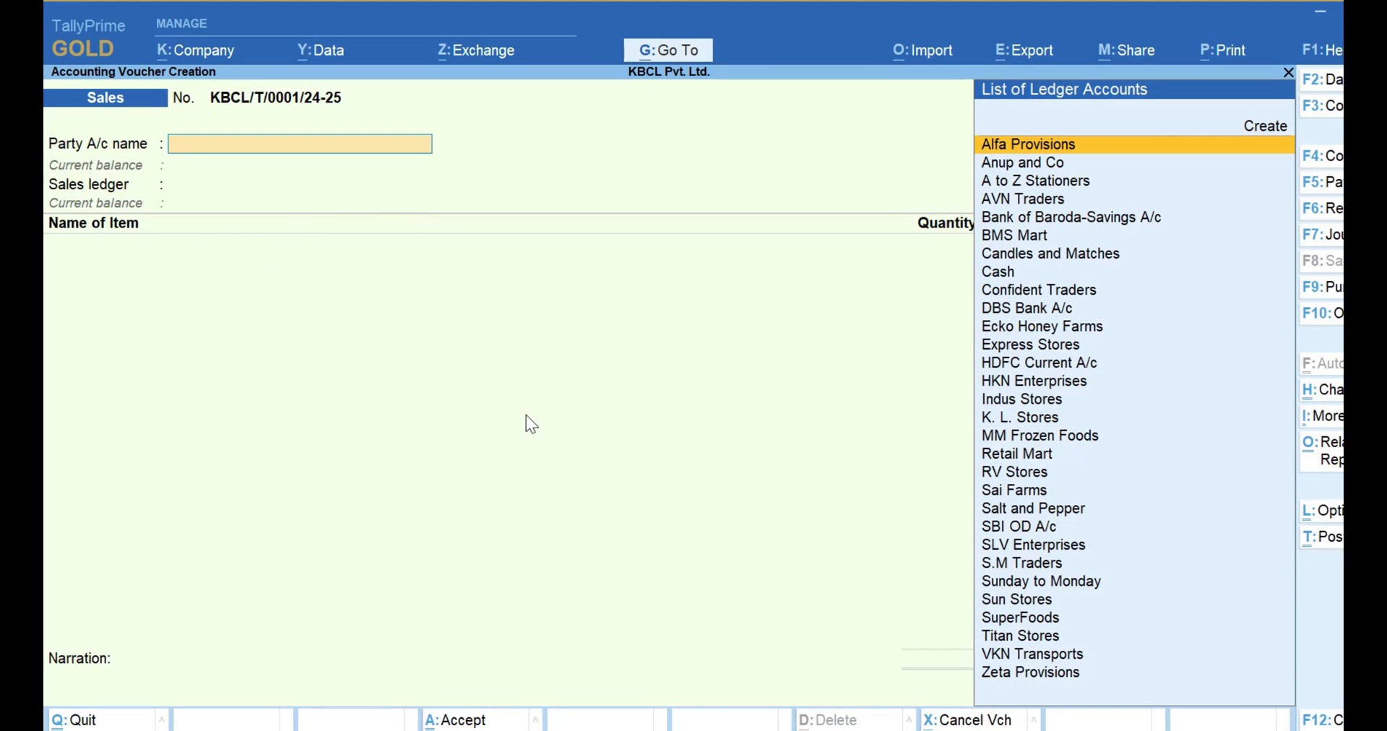
Set the sales voucher date to 1-Apr-25.
{"action": "key", "text": "F2"}
{"action": "type", "text": "1.4.25"}
{"action": "key", "text": "Return"}
{"action": "key", "text": "Return"}
{"action": "key", "text": "Return"}
{"action": "key", "text": "Return"}
Select Alfa Provisions as the voucher's party account and accept the additional party details as they are.
{"action": "key", "text": "ctrl+a"}
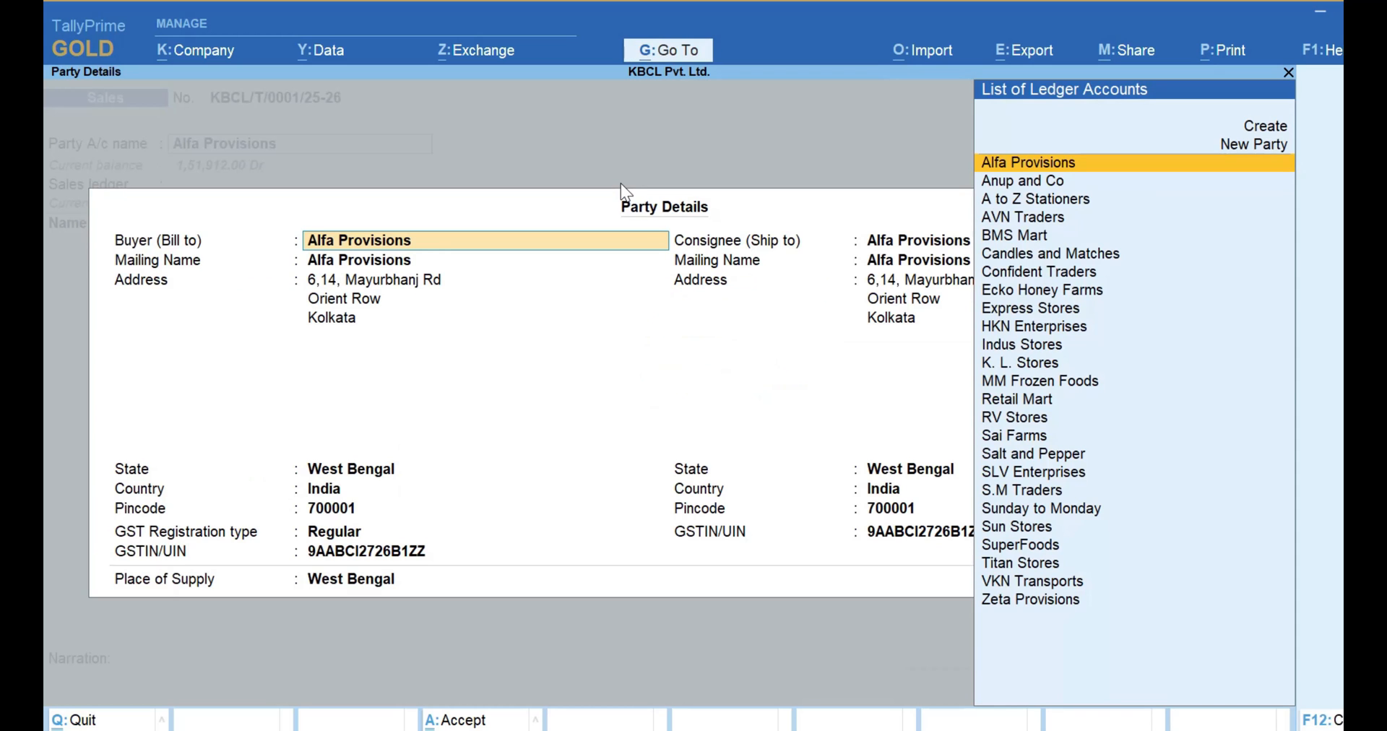
{"action": "key", "text": "ctrl+a"}
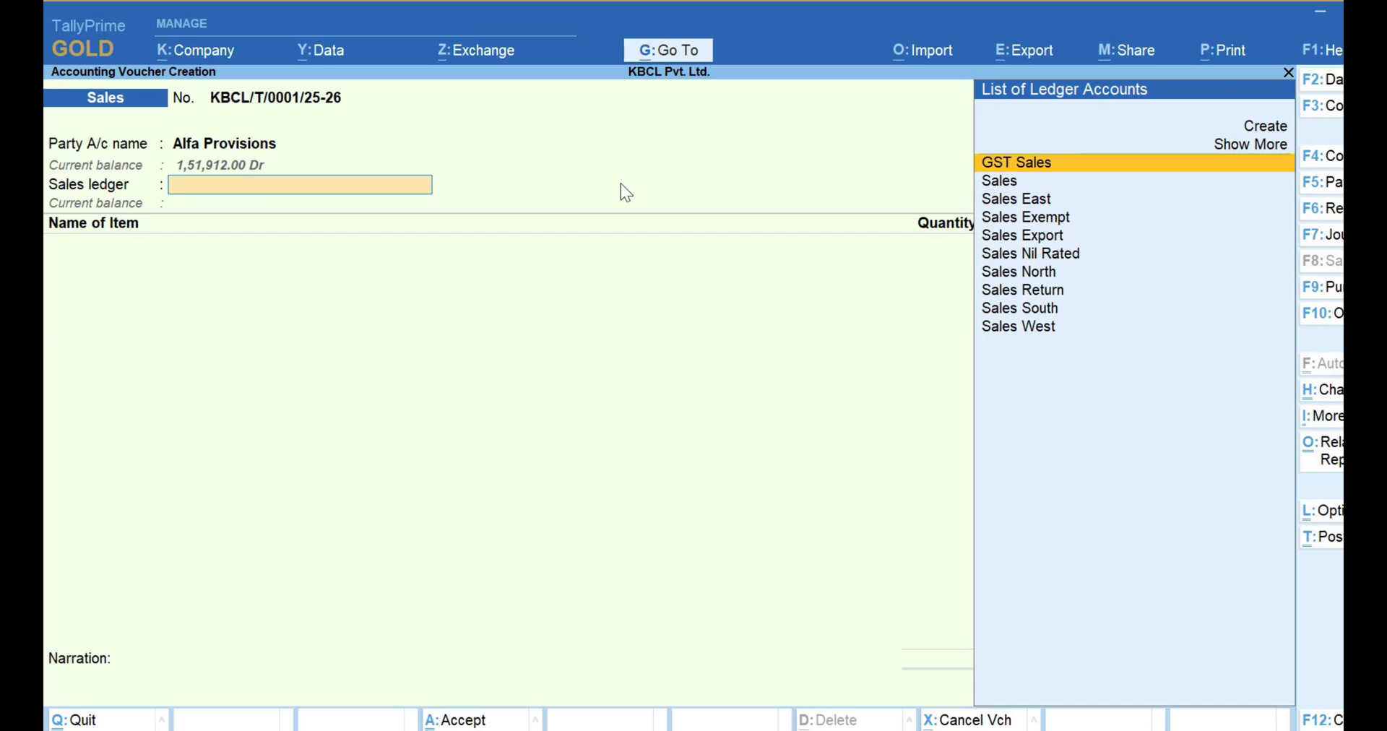